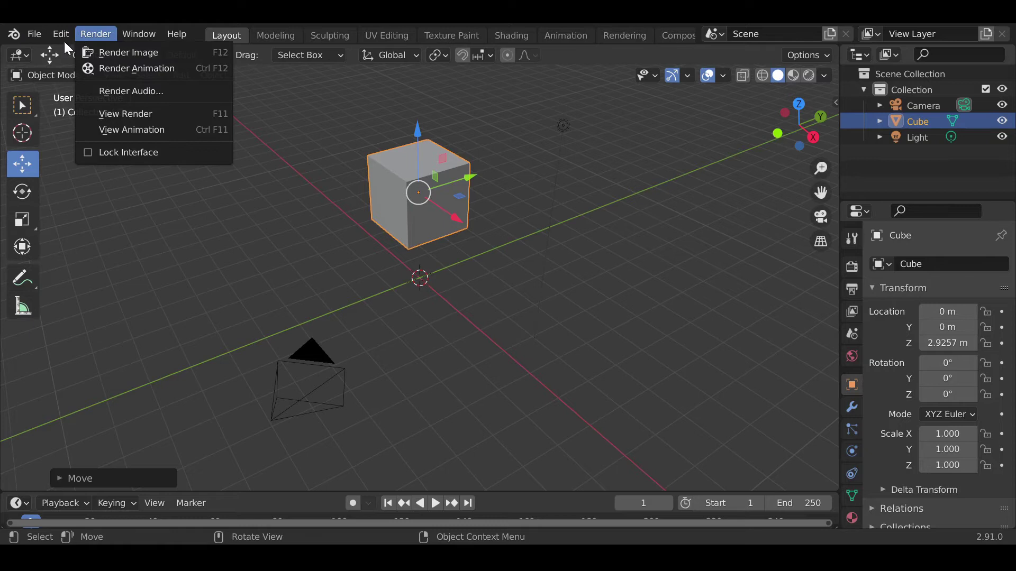
Delete the default cube from the scene
left_click(64, 39)
left_click(504, 327)
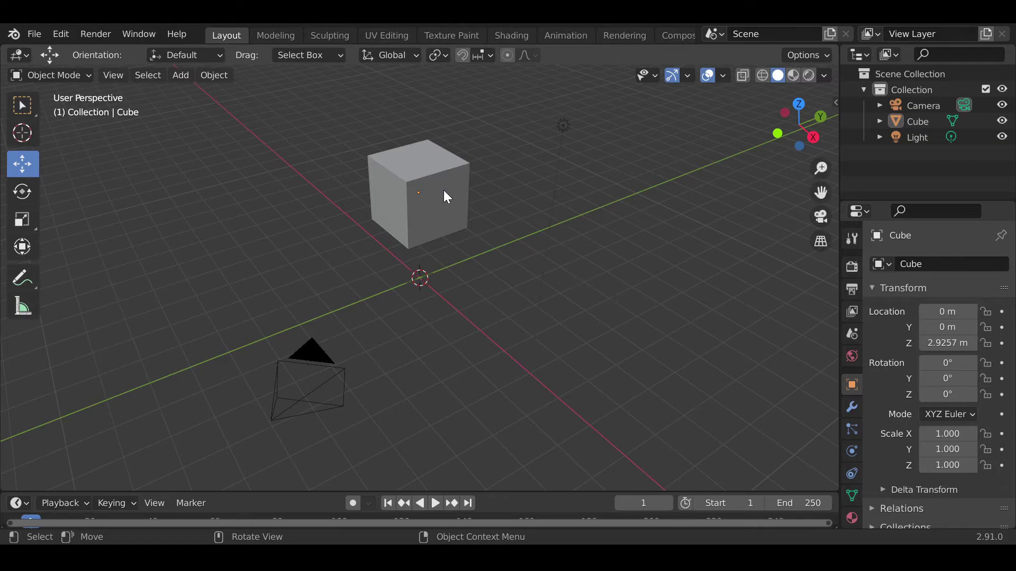
left_click(411, 184)
key("x")
left_click(475, 191)
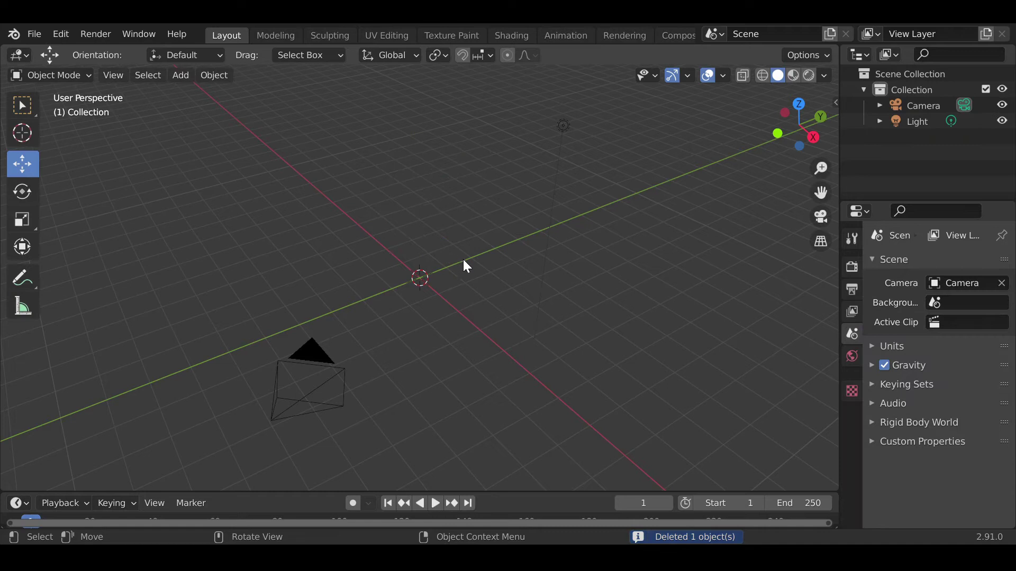
Add the Spotify logo image as a reference lying flat at the scene's centre
key("shift+a")
mouse_move(402, 386)
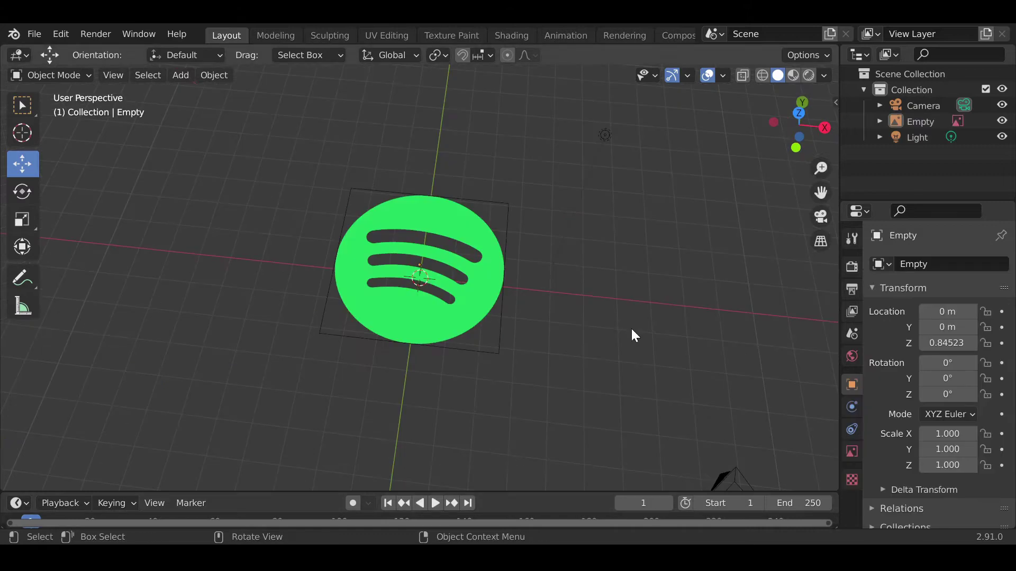
middle_click_drag(631, 329, 602, 347)
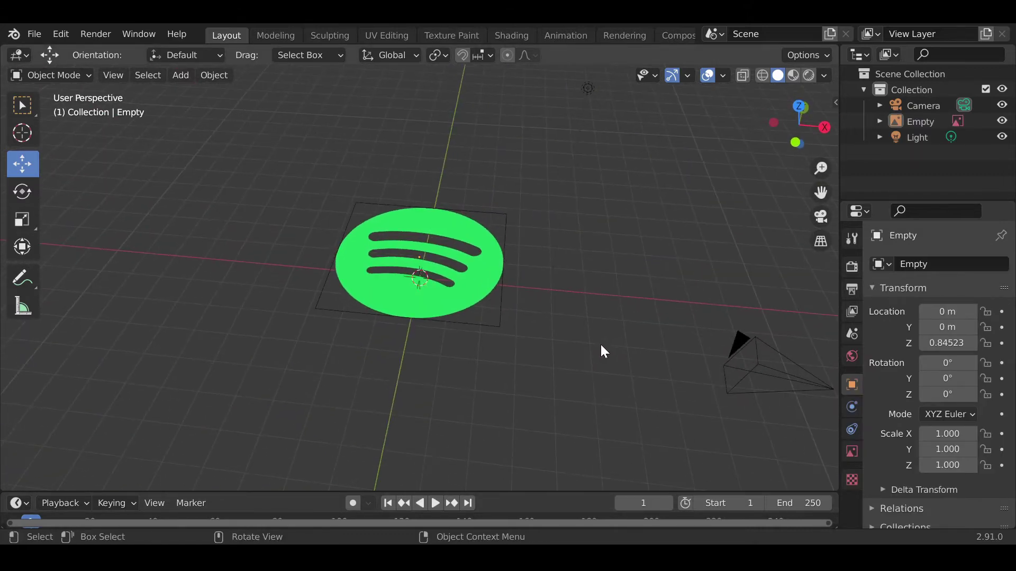
middle_click_drag(514, 334, 522, 360)
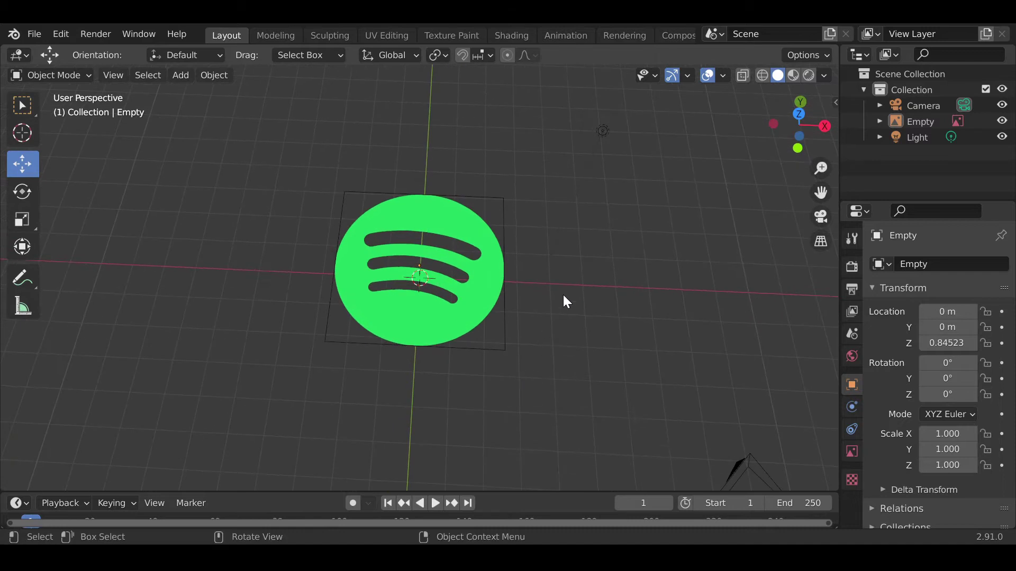
Add a cylinder centred above the logo, scaled uniformly to about 2.526 to match the logo's circle
key("shift+a")
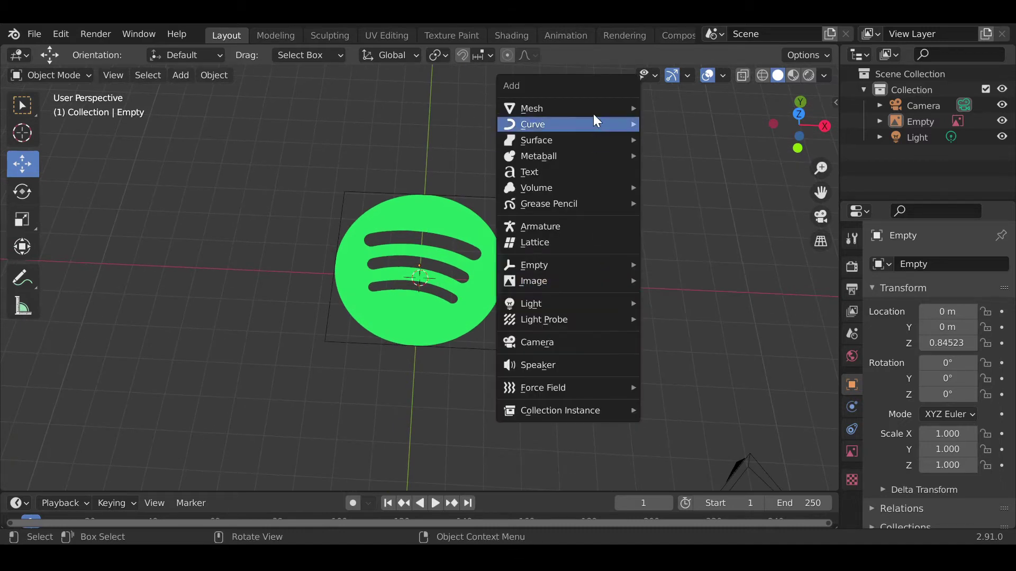
mouse_move(596, 108)
left_click(667, 187)
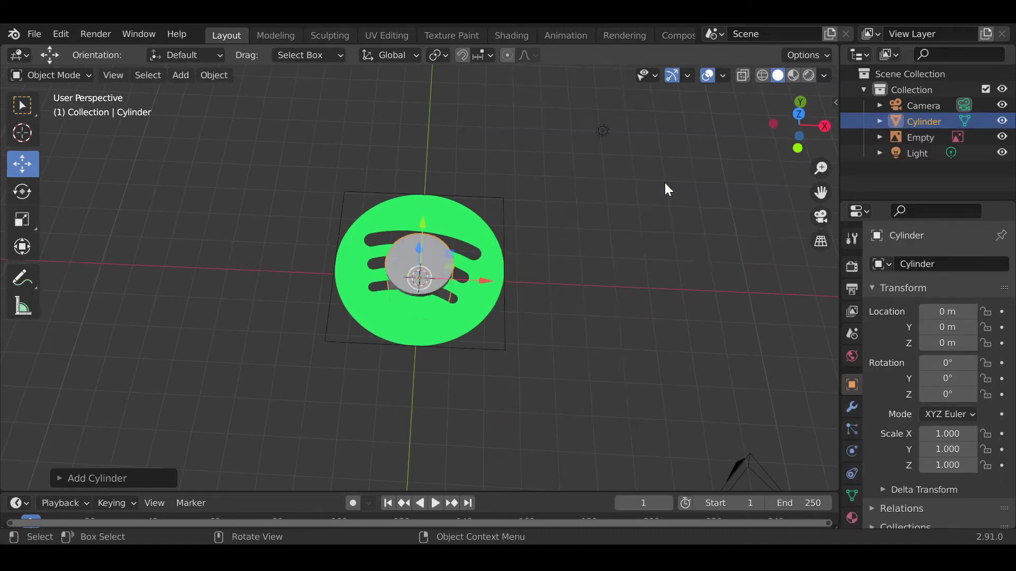
left_click_drag(424, 224, 415, 196)
middle_click_drag(664, 333, 683, 358)
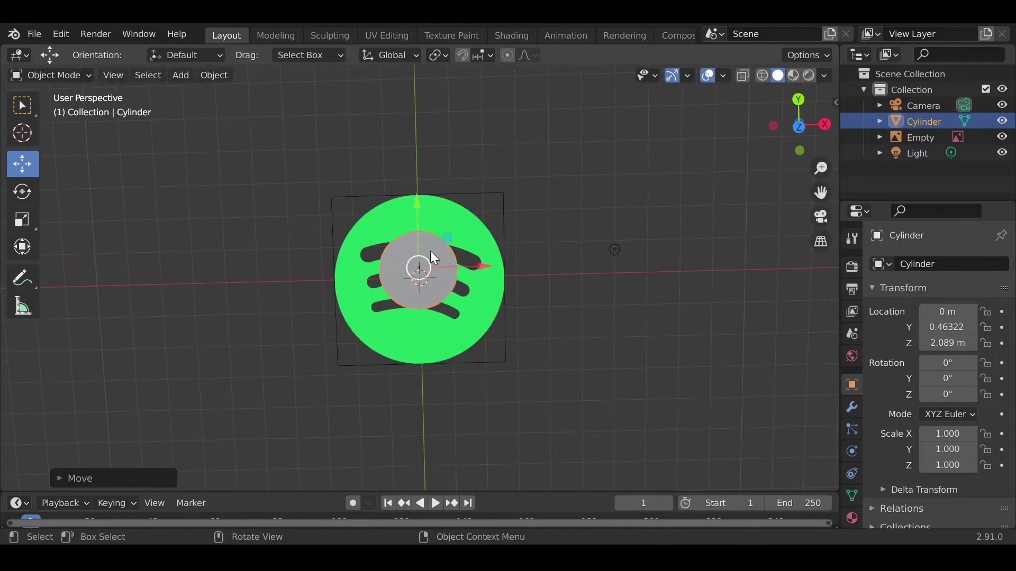
left_click_drag(416, 206, 417, 219)
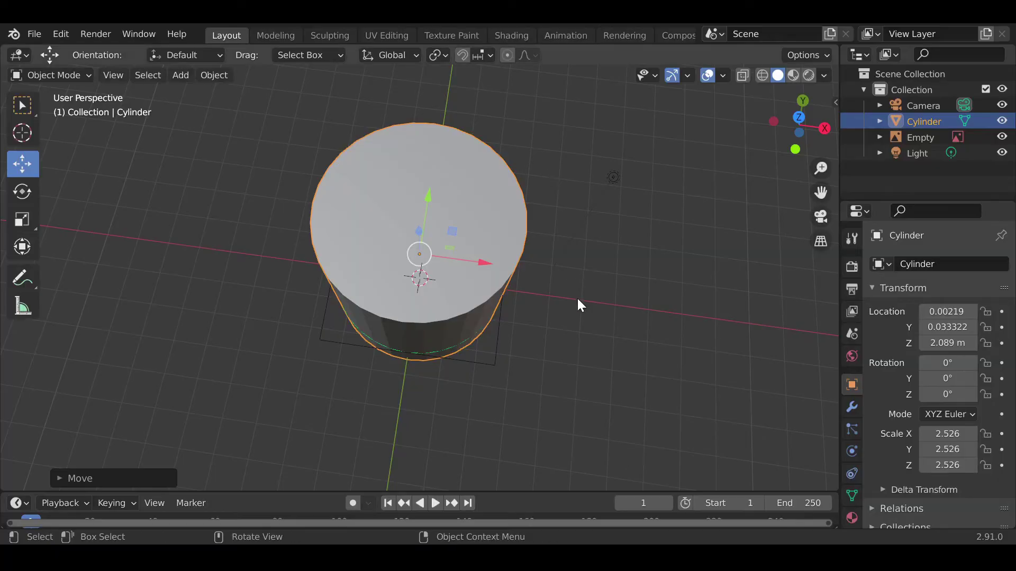
Flatten the cylinder into a disc by scaling it along Z to about 0.231
middle_click_drag(578, 301, 438, 173)
left_click(22, 220)
left_click_drag(420, 155, 422, 210)
middle_click_drag(465, 268, 554, 345)
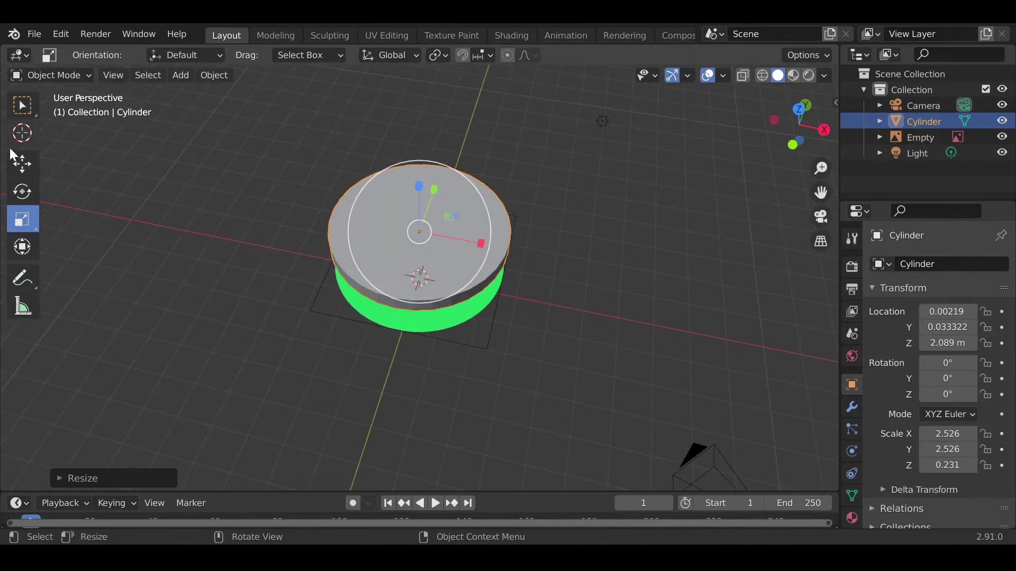
Move the flattened disc along X to about 11.5 m, clear of the logo
left_click(22, 164)
left_click_drag(481, 243, 70, 354)
middle_click_drag(492, 449, 561, 449)
middle_click_drag(458, 404, 285, 396, "shift")
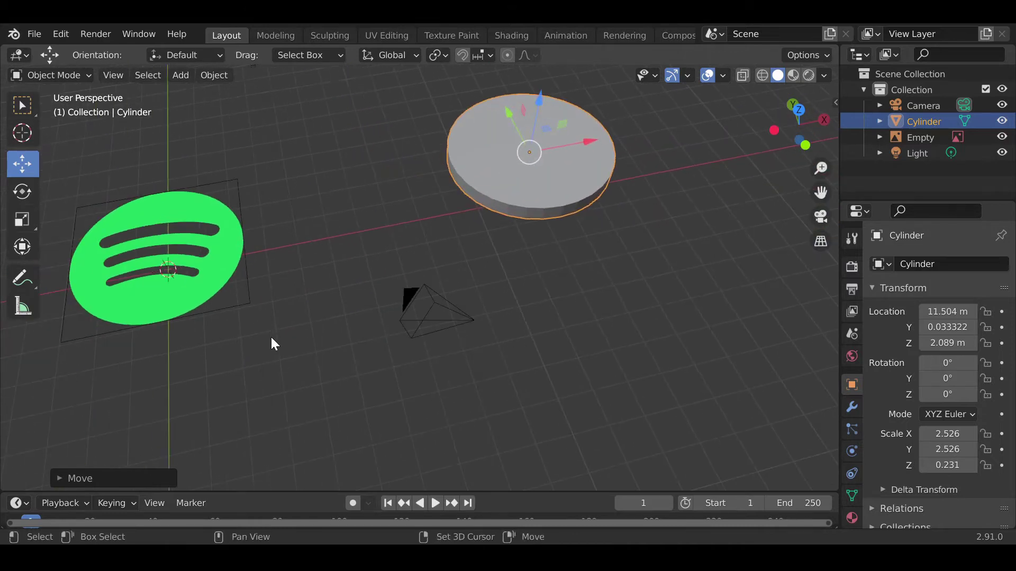
Add a Bezier curve and move it along X to about 5.37 m, between the logo and the disc
middle_click_drag(272, 344, 496, 363, "shift")
scroll(501, 369, "up", 1)
scroll(436, 227, "up", 1)
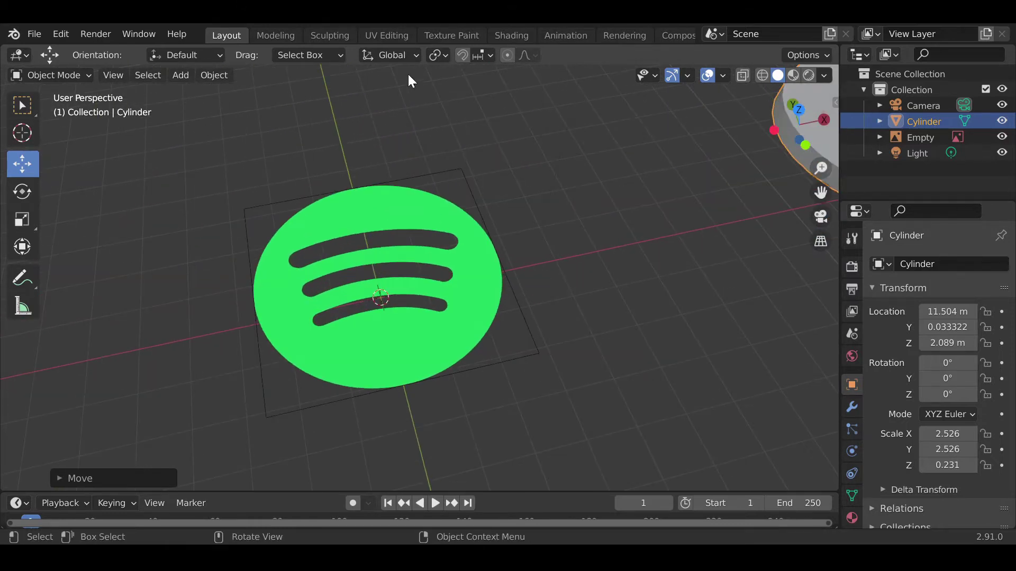
middle_click_drag(471, 131, 438, 182)
middle_click_drag(566, 182, 655, 185, "shift")
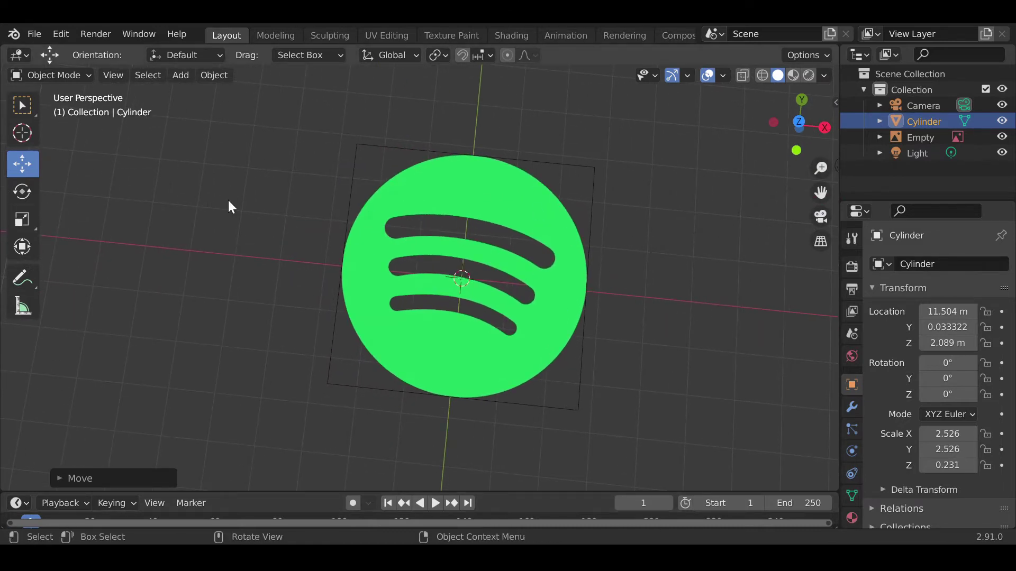
left_click(265, 33)
left_click(210, 38)
key("shift+a")
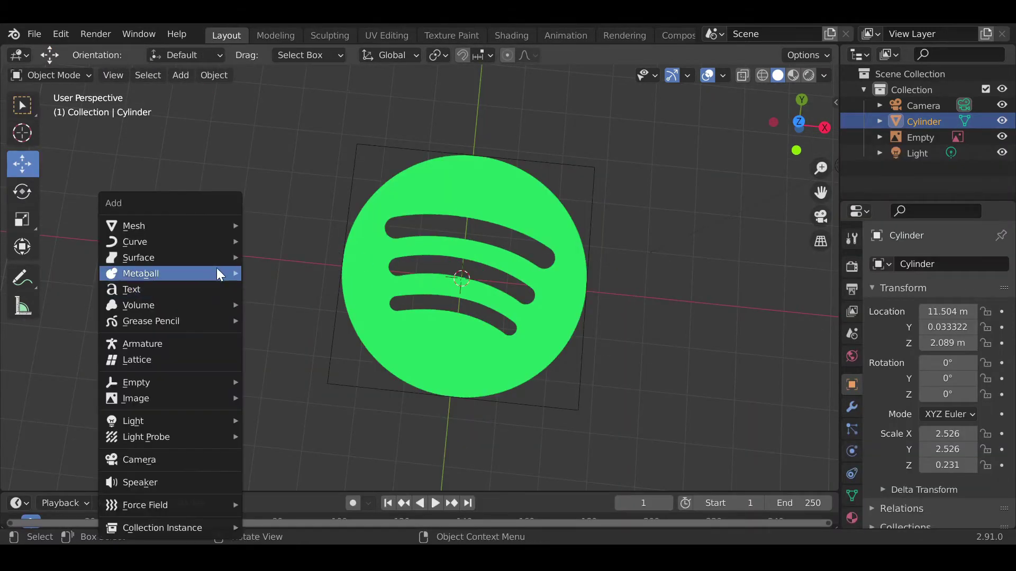
mouse_move(211, 217)
mouse_move(215, 238)
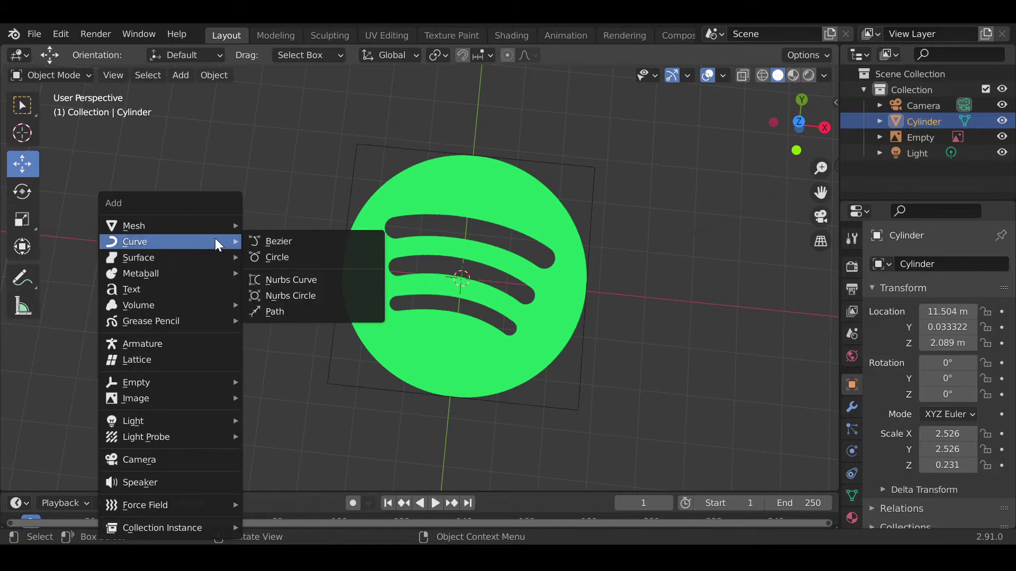
left_click(258, 240)
key("g")
key("x")
left_click(751, 288)
key("KP_Decimal")
middle_click_drag(427, 364, 455, 286)
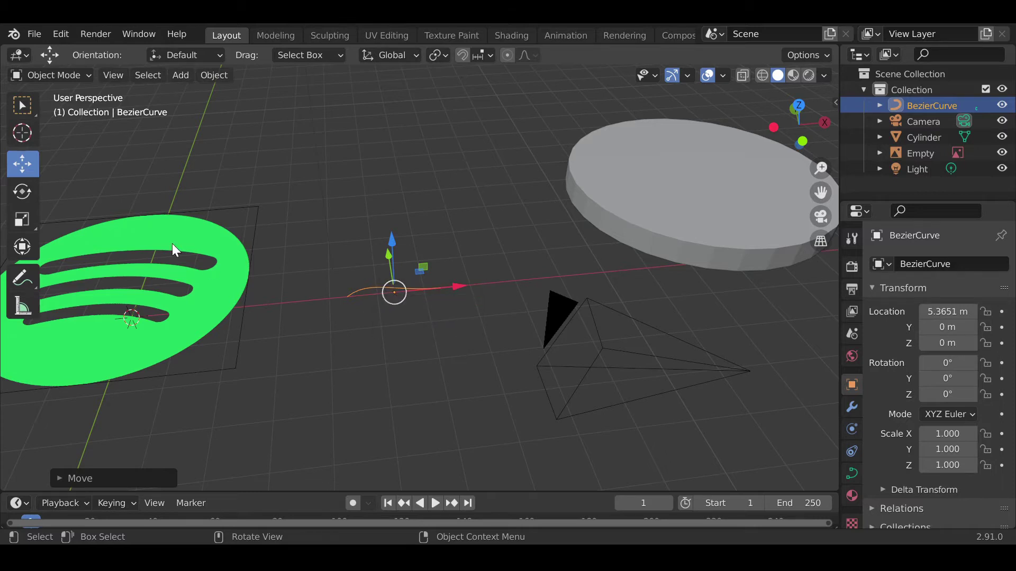
Shrink the Bezier curve almost to a point, scaling X to about -0.007 and Y to about 0.035
left_click(20, 218)
left_click_drag(454, 286, 396, 294)
left_click_drag(389, 255, 394, 294)
middle_click_drag(458, 349, 594, 422)
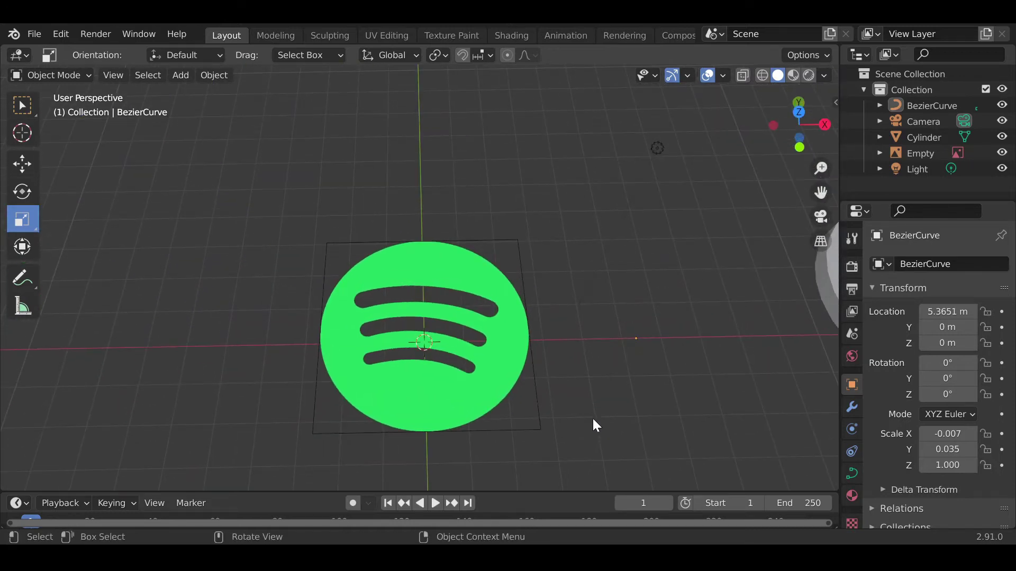
Enter edit mode on the tiny Bezier curve and activate the Draw tool, with the logo seen from above
left_click(259, 36)
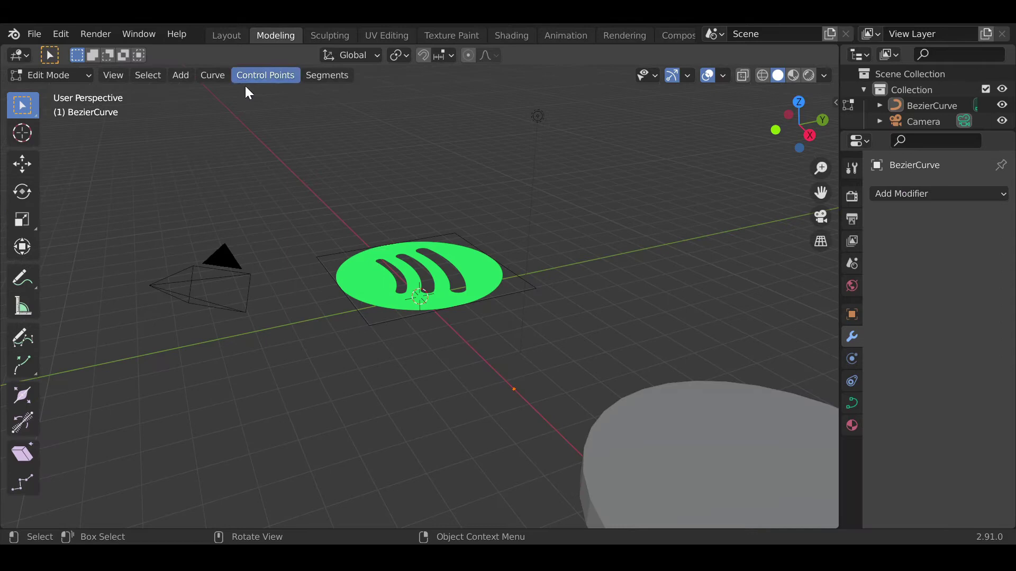
left_click(30, 344)
middle_click_drag(462, 324, 596, 453)
scroll(524, 389, "up", 3)
scroll(524, 390, "up", 2)
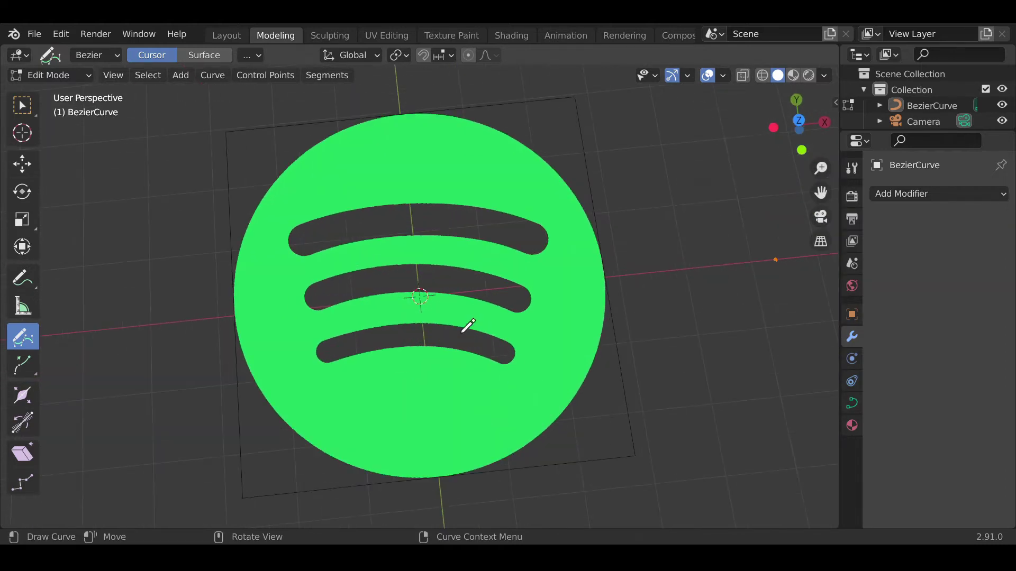
scroll(370, 275, "up", 1)
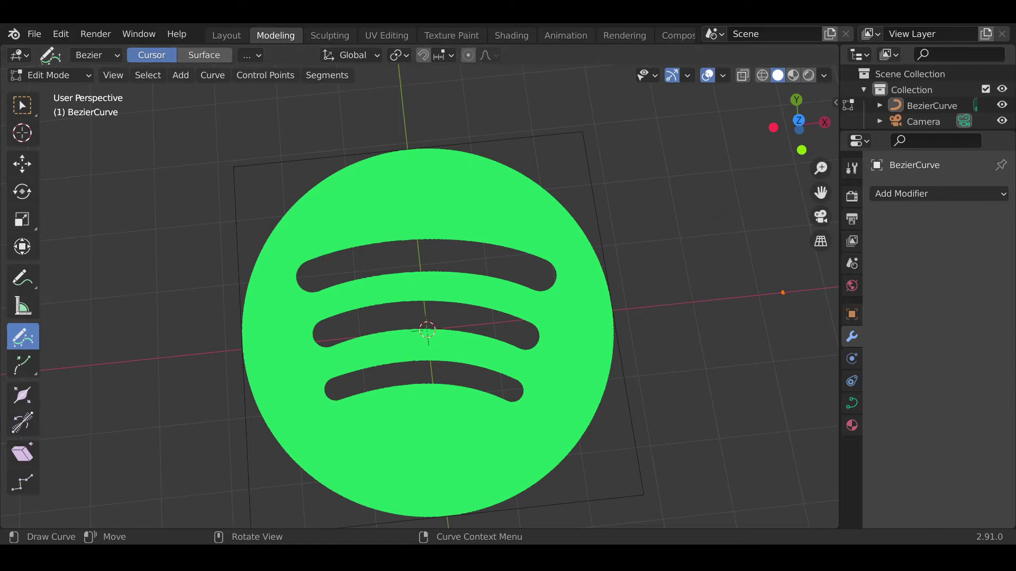
key("ctrl+Page_Up")
Try to trace the logo's uppermost bar with freehand curve strokes, undoing each stroke
mouse_move(311, 232)
left_mouse_down()
mouse_move(465, 209)
mouse_move(574, 221)
mouse_move(415, 169)
mouse_move(306, 199)
mouse_move(487, 218)
left_mouse_up()
left_click_drag(544, 195, 529, 235)
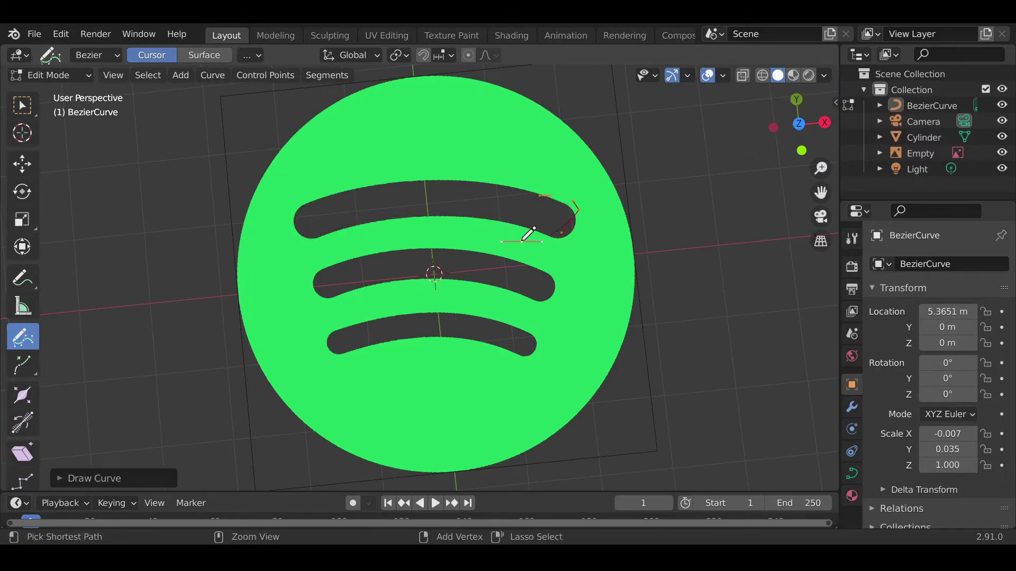
key("ctrl+z")
mouse_move(316, 200)
left_mouse_down()
mouse_move(399, 219)
mouse_move(419, 169)
mouse_move(301, 200)
left_mouse_up()
key("ctrl+z")
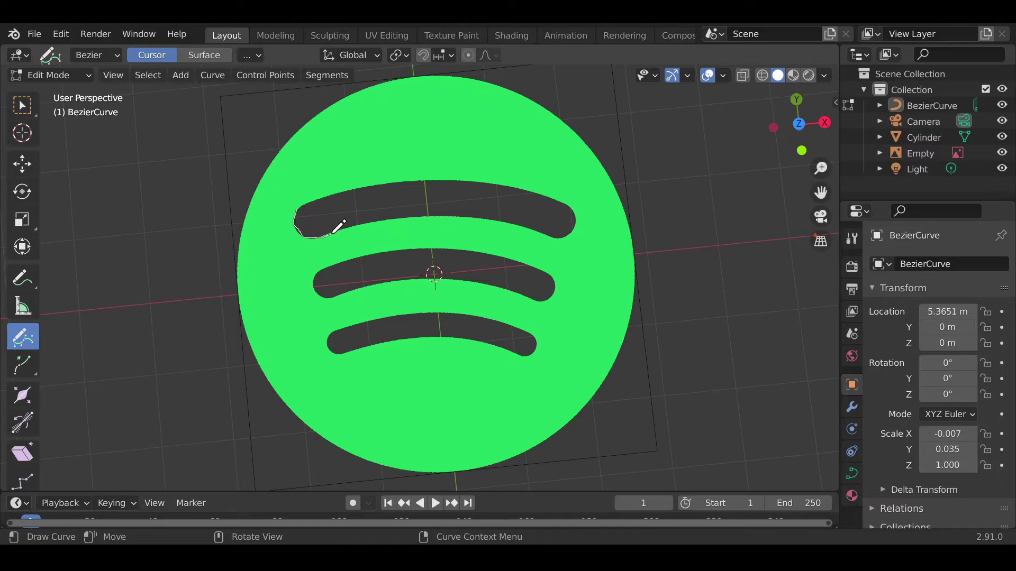
mouse_move(465, 210)
left_mouse_down()
mouse_move(581, 193)
mouse_move(572, 200)
left_mouse_up()
key("ctrl+z")
right_click(577, 190)
left_click(682, 220)
key("ctrl+z")
left_click_drag(301, 236, 299, 211)
key("ctrl+z")
left_click_drag(301, 212, 579, 200)
key("ctrl+z")
Try to trace the uppermost bar again and move the drawn curve off the logo, then undo it all
left_click_drag(356, 219, 503, 215)
left_click_drag(575, 211, 569, 204)
key("ctrl+z")
mouse_move(553, 198)
left_mouse_down()
mouse_move(563, 199)
mouse_move(554, 239)
mouse_move(397, 228)
left_mouse_up()
left_click_drag(295, 197, 561, 200)
key("ctrl+z")
mouse_move(539, 177)
left_mouse_down()
mouse_move(347, 170)
mouse_move(302, 215)
left_mouse_up()
left_click(22, 164)
left_click(300, 208)
left_click(321, 185)
key("ctrl+z")
left_click_drag(388, 178, 751, 223)
key("a")
key("ctrl+z")
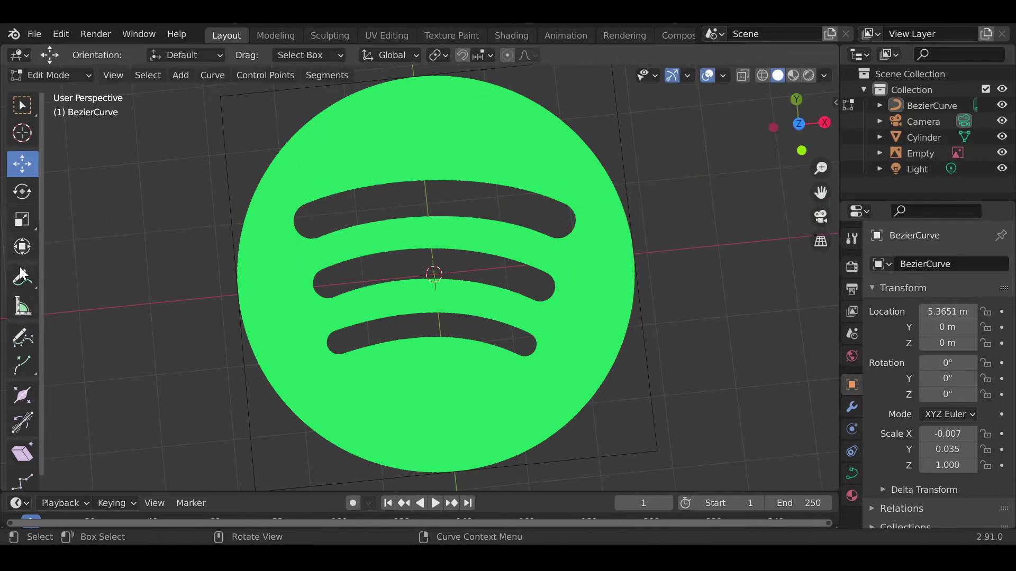
Reactivate the Draw tool, try another outline of the uppermost bar, move it beside the logo and undo both
left_click(22, 278)
key("ctrl+z")
left_click(23, 364)
left_click(23, 337)
left_click_drag(334, 195, 318, 200)
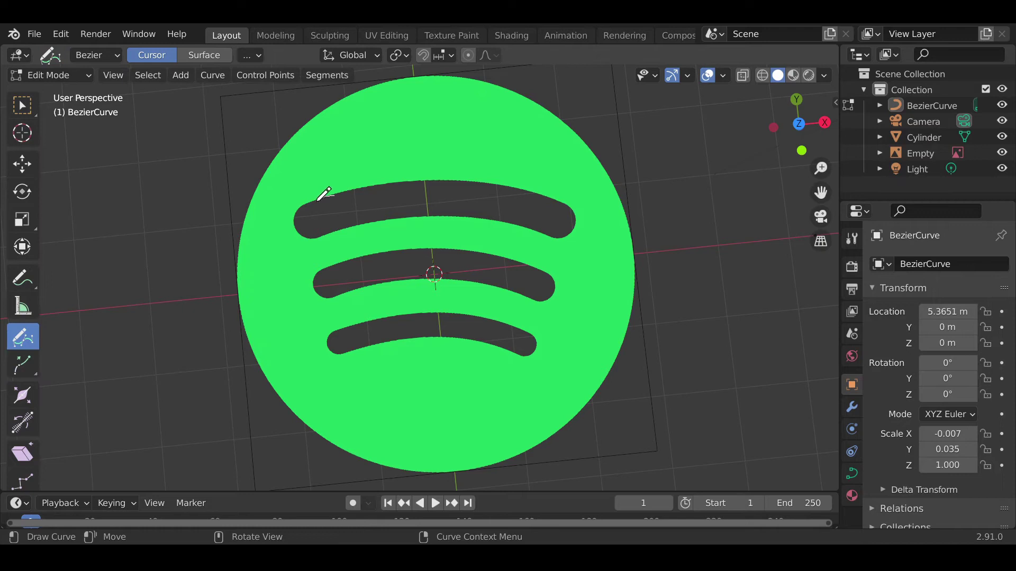
mouse_move(422, 210)
left_mouse_down()
mouse_move(579, 221)
mouse_move(479, 170)
mouse_move(332, 194)
left_mouse_up()
key("shift+space")
key("g")
left_click_drag(481, 205, 802, 174)
mouse_move(729, 251)
middle_mouse_down("shift")
mouse_move(517, 276)
mouse_move(708, 258)
middle_mouse_up("shift")
key("ctrl+z")
key("ctrl+z")
Try to outline the uppermost bar in one continuous stroke and shift it off the logo, then undo both
left_click(23, 339)
left_click_drag(307, 206, 281, 213)
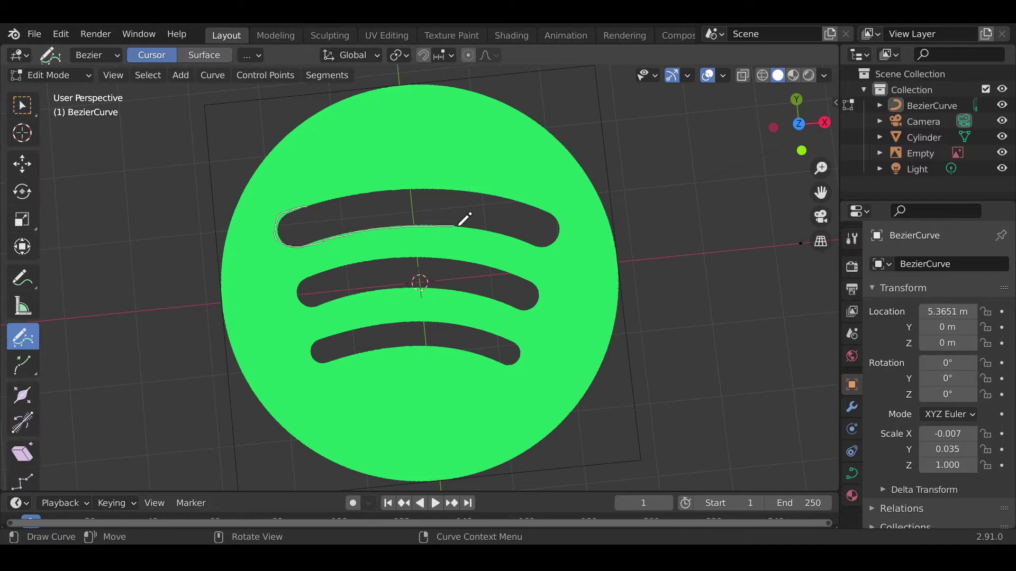
mouse_move(563, 219)
left_mouse_down()
mouse_move(435, 177)
mouse_move(312, 201)
left_mouse_up()
key("shift+space")
key("g")
left_click_drag(453, 218, 771, 201)
middle_click_drag(633, 303, 419, 325, "shift")
key("ctrl+z")
key("ctrl+z")
Retry the single-stroke outline of the uppermost bar, move it towards the disc, and undo the stroke and move
mouse_move(501, 245)
middle_mouse_down("shift")
mouse_move(637, 222)
mouse_move(709, 227)
middle_mouse_up("shift")
left_click(23, 282)
left_click(23, 336)
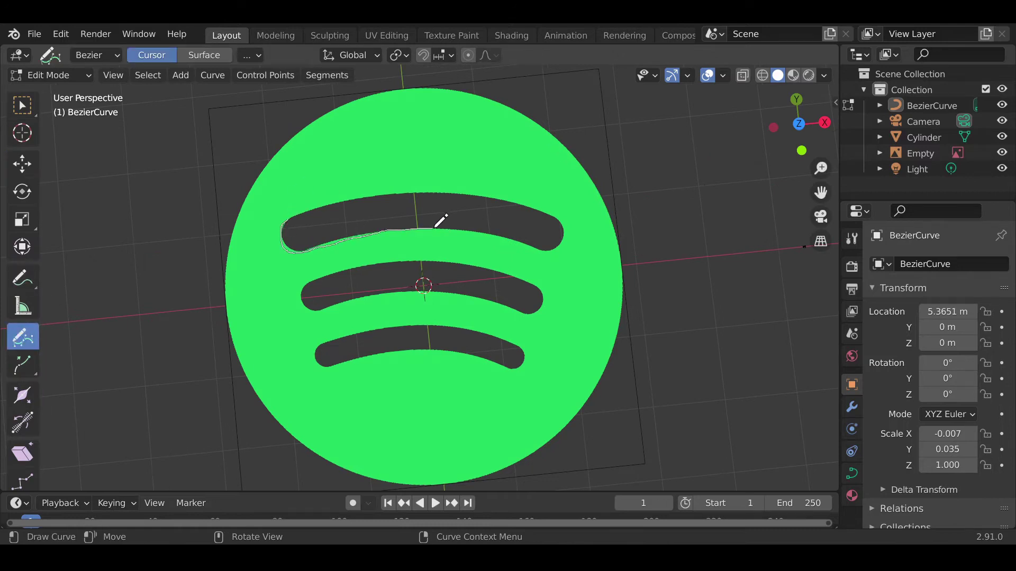
mouse_move(549, 211)
left_mouse_down()
mouse_move(344, 198)
mouse_move(284, 219)
left_mouse_up()
left_click(23, 164)
left_click_drag(465, 225, 809, 191)
middle_click_drag(719, 278, 474, 311, "shift")
left_click(475, 310)
key("ctrl+z")
key("ctrl+z")
key("ctrl+z")
Try further freehand outlines of the uppermost bar with the Draw tool, undoing every stroke
middle_click_drag(480, 272, 761, 241, "shift")
left_click(22, 281)
left_click(23, 337)
left_click_drag(318, 241, 599, 222)
key("ctrl+z")
mouse_move(536, 201)
left_mouse_down()
mouse_move(579, 211)
mouse_move(578, 243)
mouse_move(410, 232)
mouse_move(327, 213)
mouse_move(460, 191)
mouse_move(531, 199)
left_mouse_up()
key("ctrl+z")
middle_click_drag(703, 211, 695, 213)
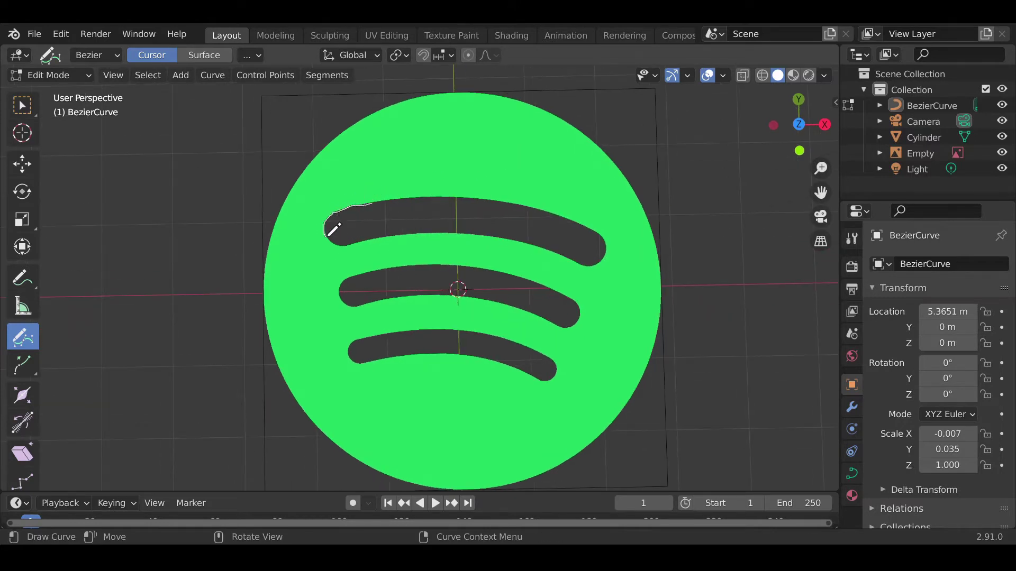
mouse_move(613, 224)
left_mouse_down()
mouse_move(403, 190)
mouse_move(313, 215)
mouse_move(494, 220)
mouse_move(490, 229)
mouse_move(552, 245)
mouse_move(510, 197)
mouse_move(427, 195)
left_mouse_up()
key("ctrl+z")
key("ctrl+z")
key("ctrl+z")
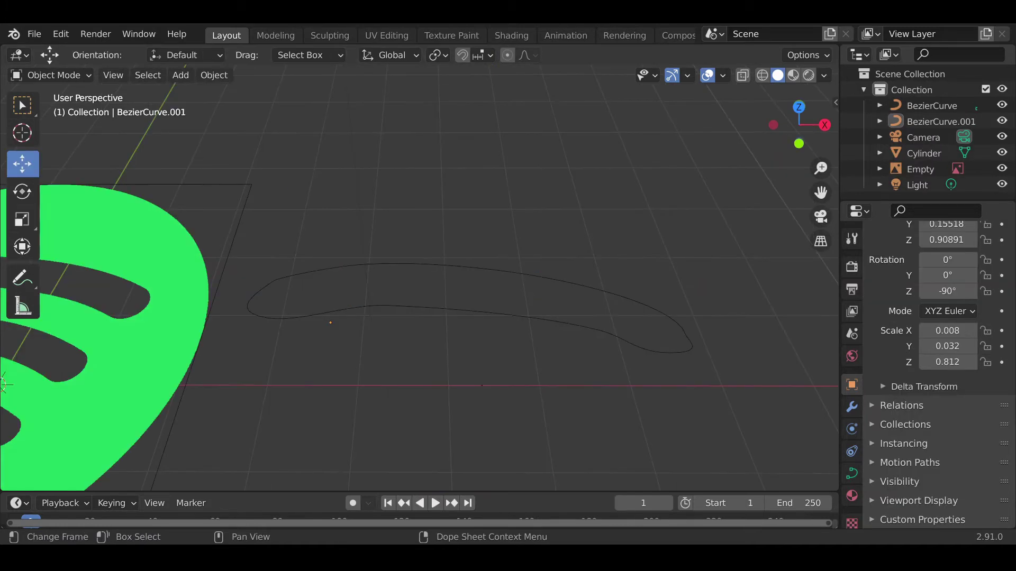
Select the bar-shaped curve beside the logo and set its geometry Extrude to 0.27 m
middle_click_drag(668, 367, 576, 341)
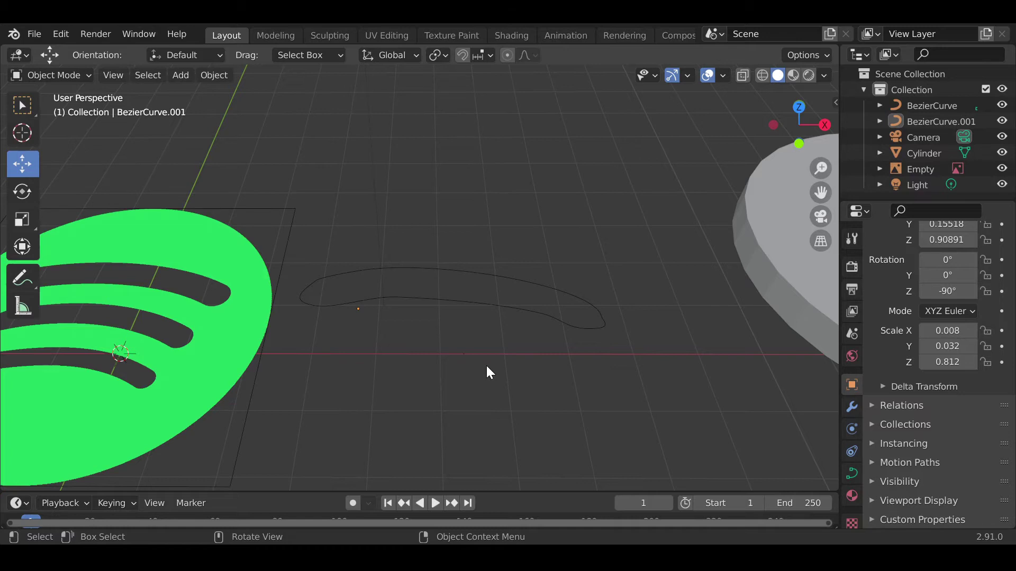
scroll(517, 309, "up", 1)
left_click(518, 309)
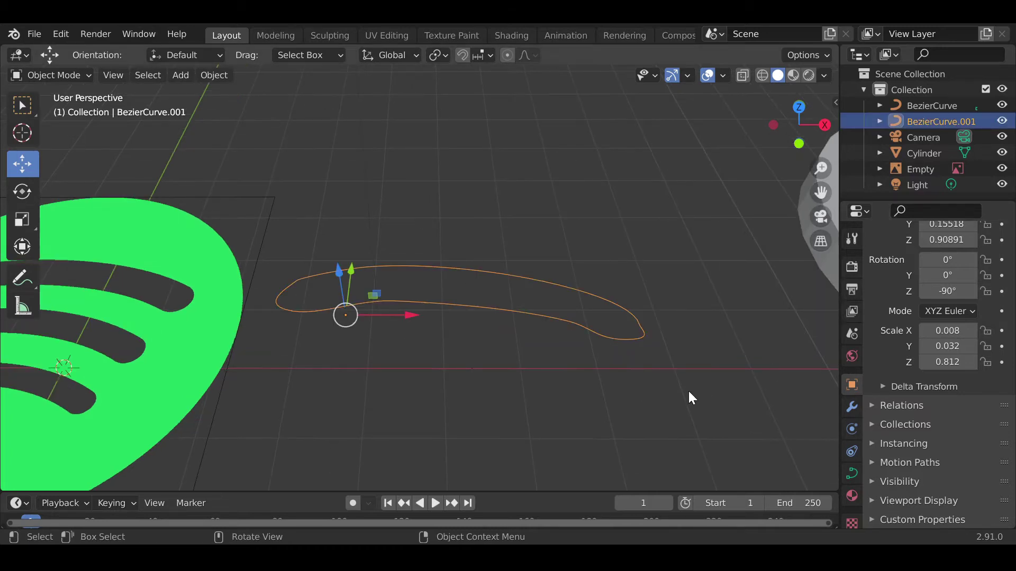
left_click(852, 474)
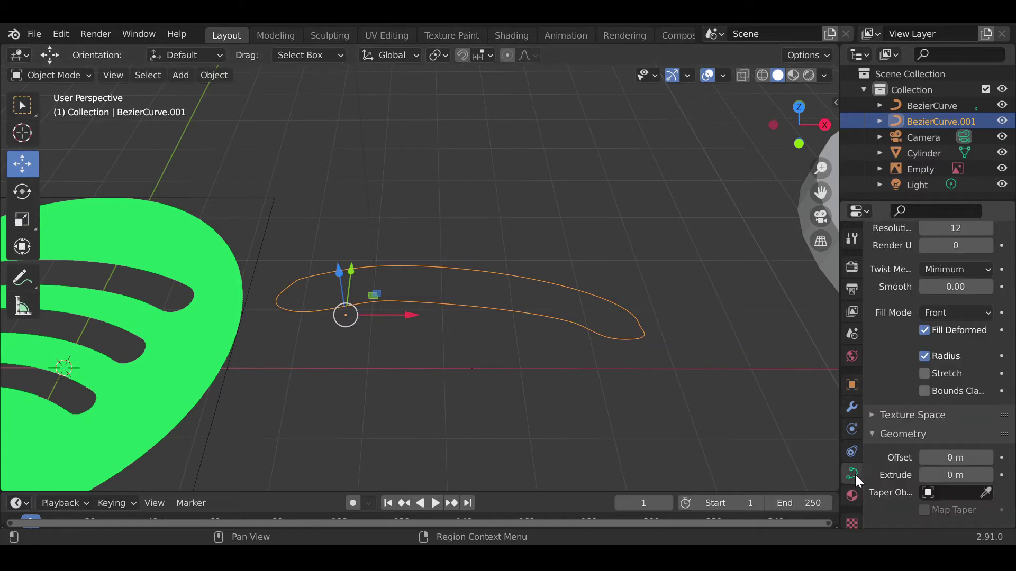
scroll(901, 380, "up", 3)
scroll(901, 379, "down", 3)
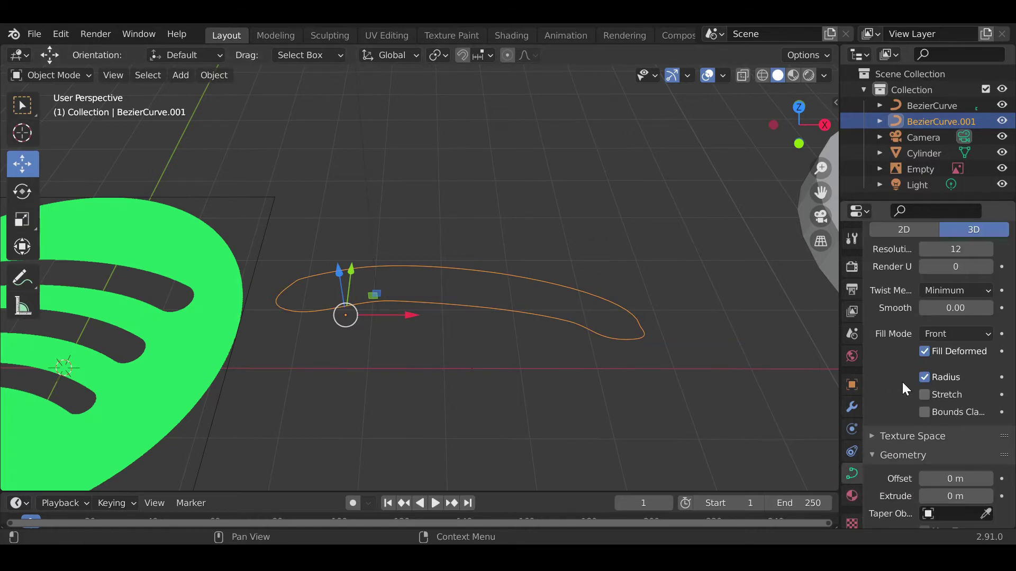
scroll(919, 442, "down", 3)
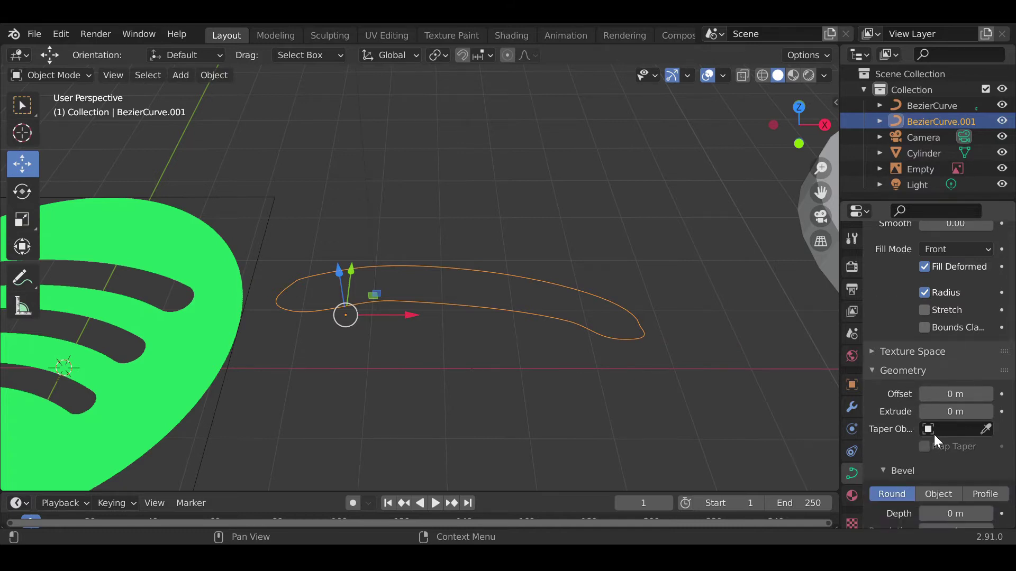
left_click_drag(955, 412, 984, 411)
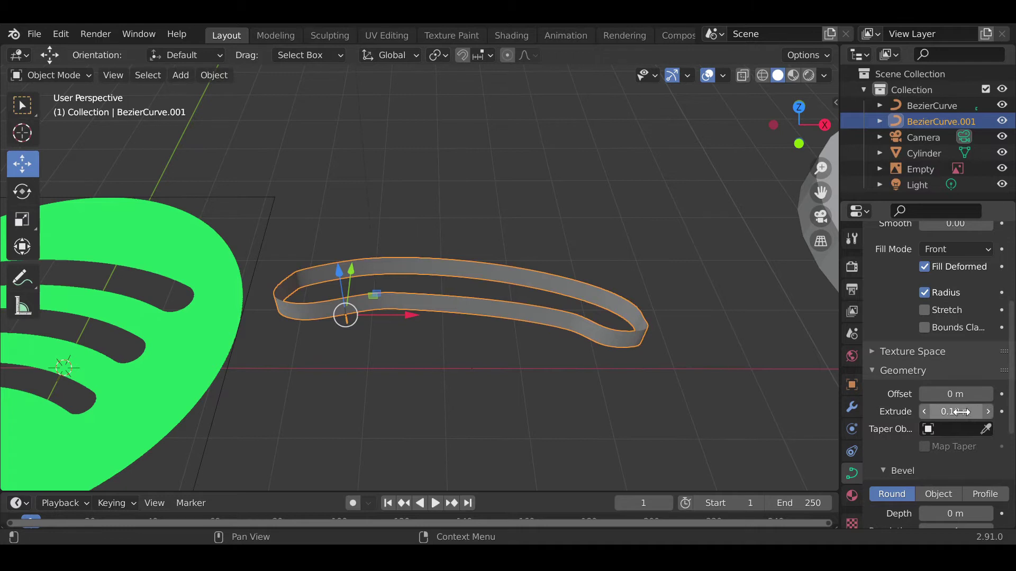
left_click_drag(955, 411, 971, 411)
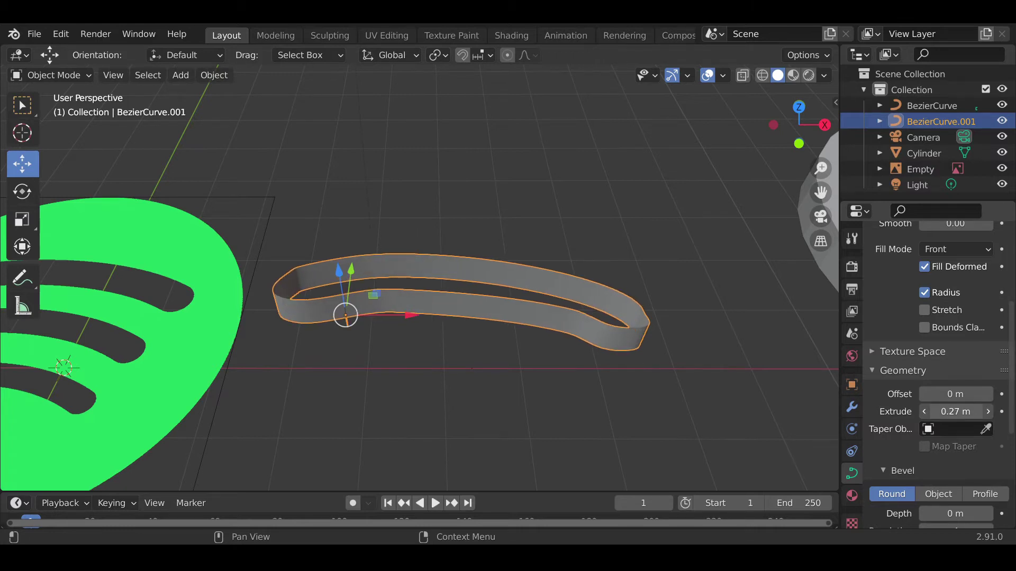
Reduce the bar curve's Extrude to 0.26 m and switch its shape from 3D to 2D to fill it
middle_click_drag(704, 389, 751, 381)
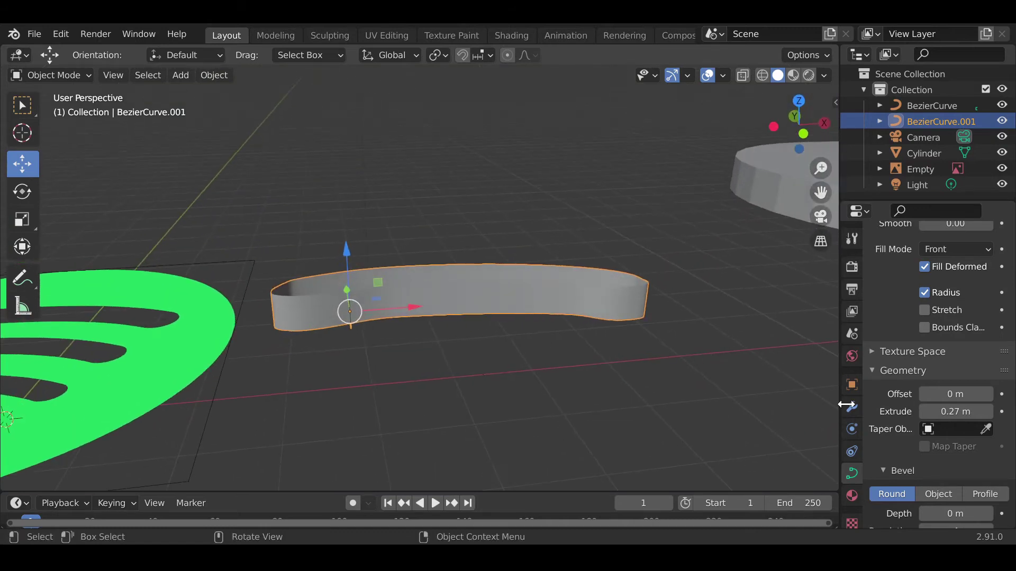
left_click(926, 412)
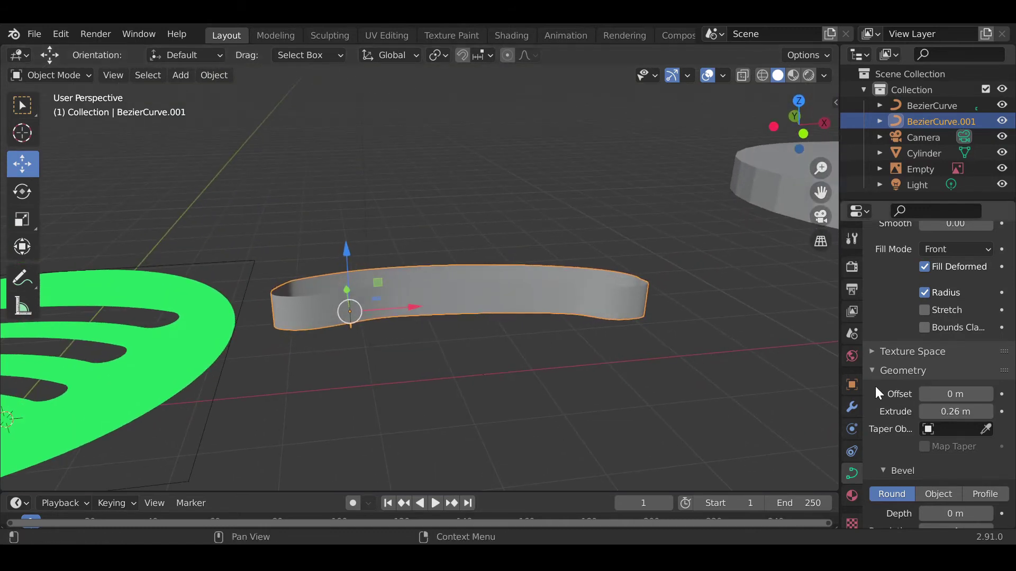
scroll(890, 354, "up", 5)
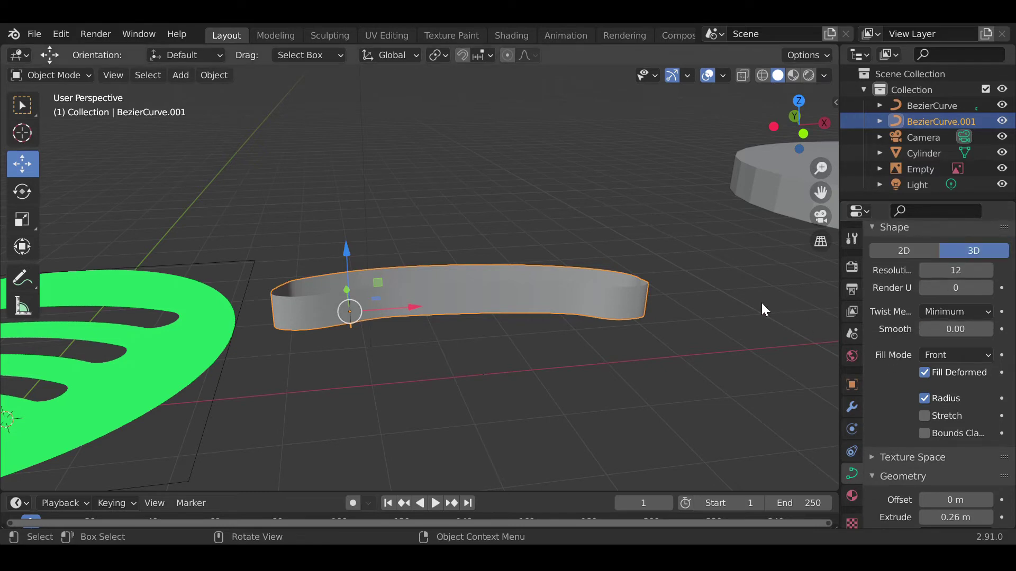
middle_click_drag(753, 306, 758, 338)
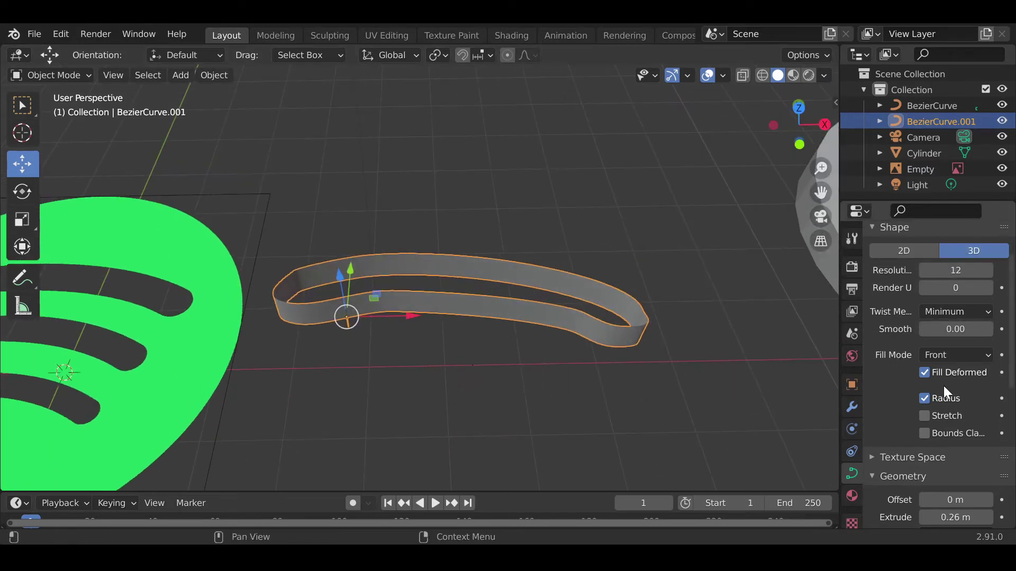
left_click(936, 353)
left_click(937, 350)
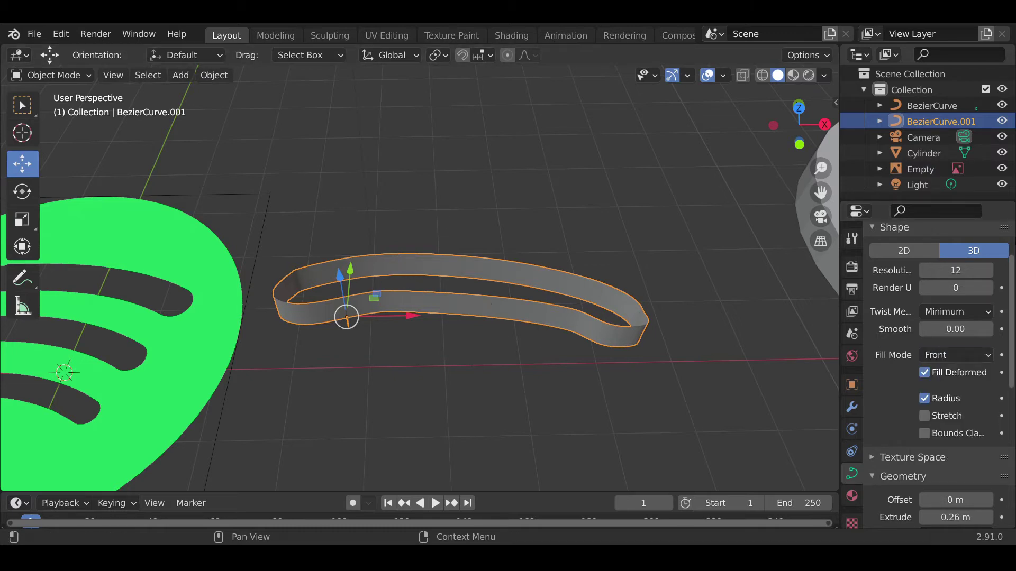
left_click(902, 253)
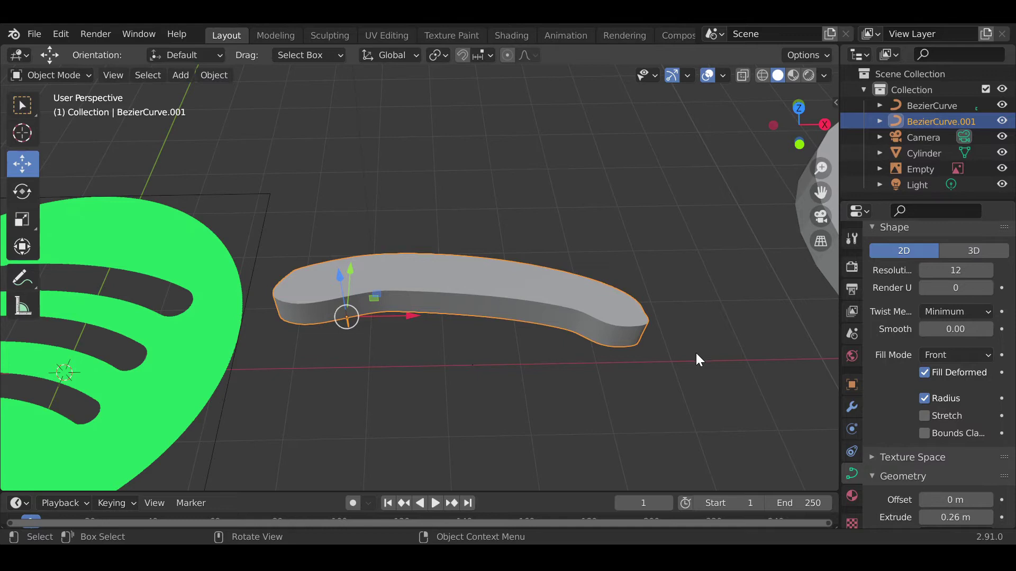
Move the filled bar along the X axis from beside the reference logo to the grey disc
middle_click_drag(675, 334, 440, 333)
left_click_drag(398, 314, 426, 296)
middle_click_drag(426, 297, 547, 294)
left_click_drag(455, 302, 715, 304)
middle_click_drag(716, 304, 485, 76)
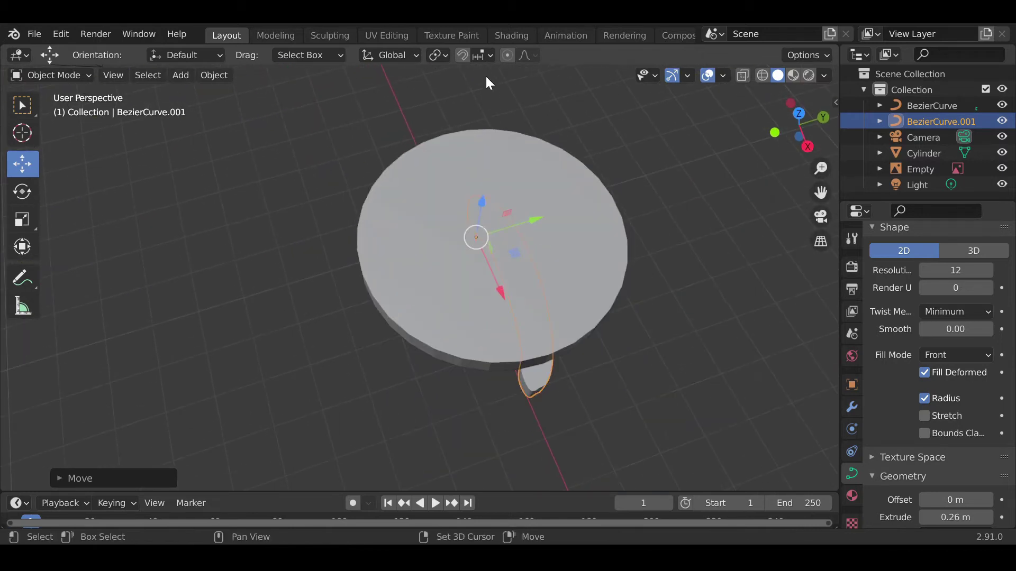
Position the bar across the upper part of the disc and raise it until it protrudes from the top face
middle_click_drag(601, 311, 622, 252)
left_click_drag(515, 221, 493, 217)
mouse_move(423, 163)
left_mouse_down()
mouse_move(424, 125)
mouse_move(430, 147)
left_mouse_up()
middle_click_drag(544, 231, 427, 91)
key("b")
left_click_drag(419, 68, 422, 102)
middle_click_drag(420, 219, 424, 147)
left_click(432, 164)
left_click_drag(420, 106, 416, 476)
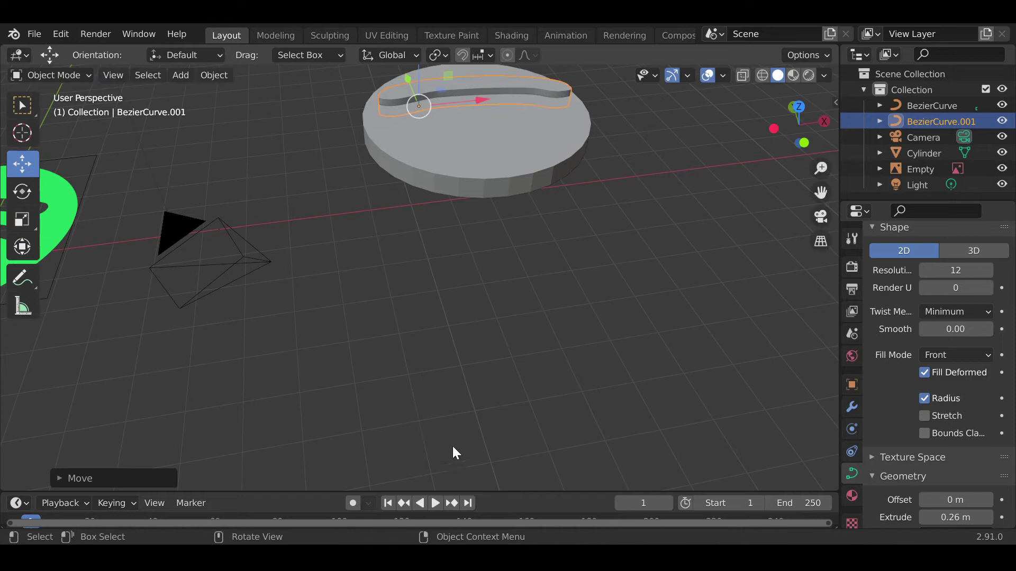
Copy and paste the bar, and move the copy along the Y axis to the middle of the disc
middle_click_drag(497, 245, 476, 366)
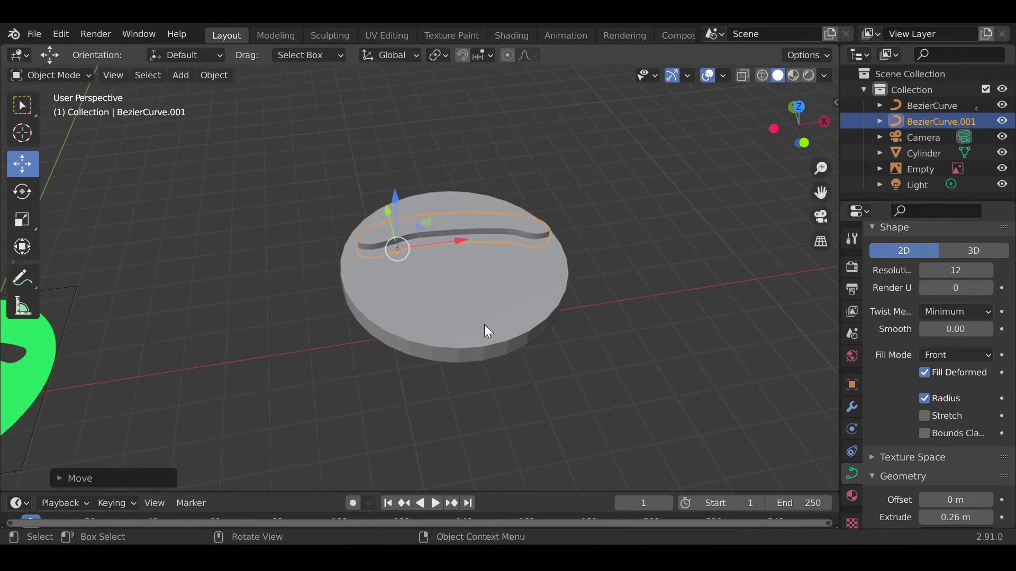
middle_click_drag(566, 351, 567, 373)
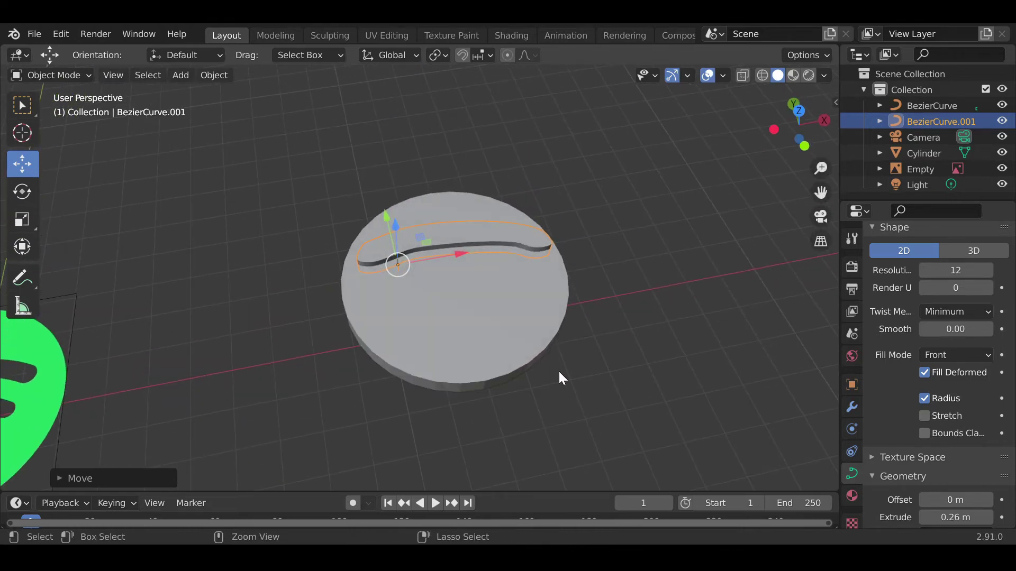
key("ctrl+c")
key("ctrl+v")
key("g")
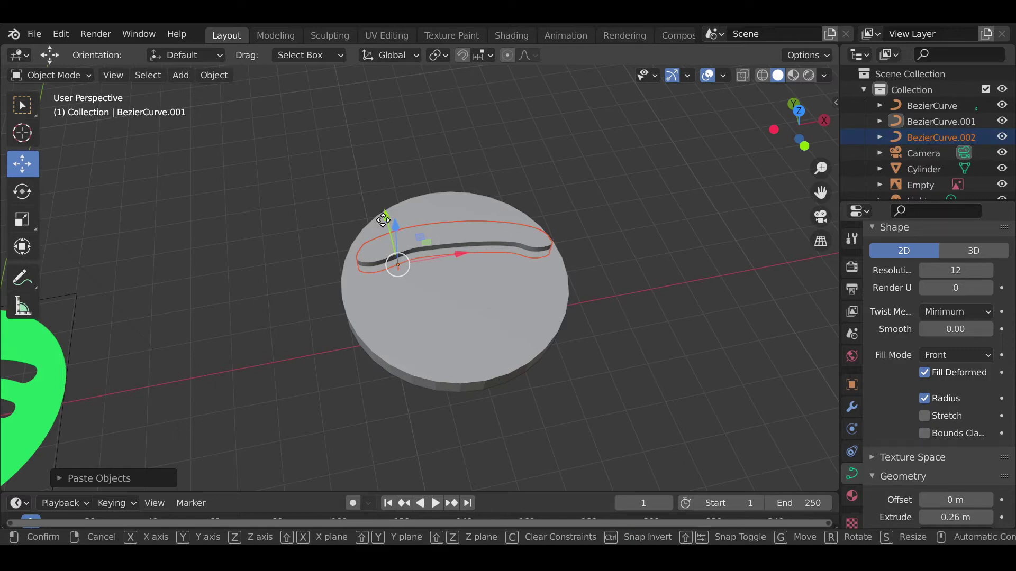
key("y")
left_click(401, 279)
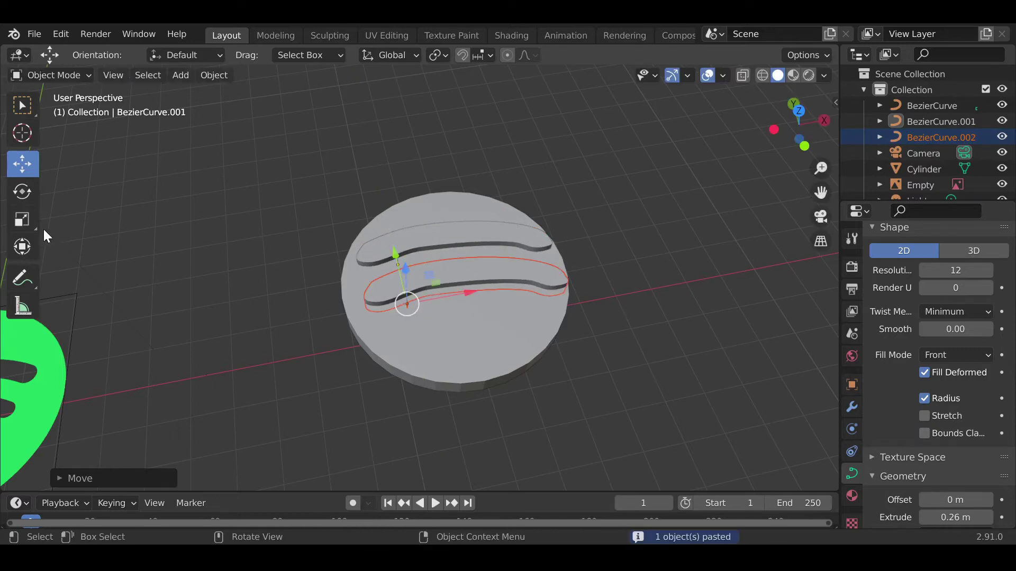
Scale the middle bar down slightly and nudge it along X and Y to sit beneath the upper bar
left_click(22, 219)
left_click_drag(436, 244, 424, 246)
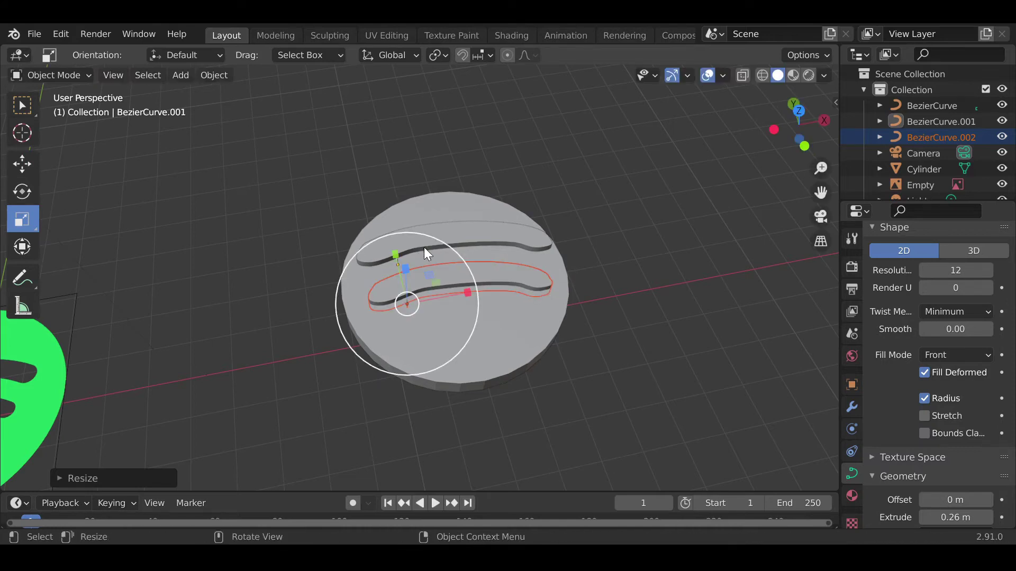
left_click(23, 164)
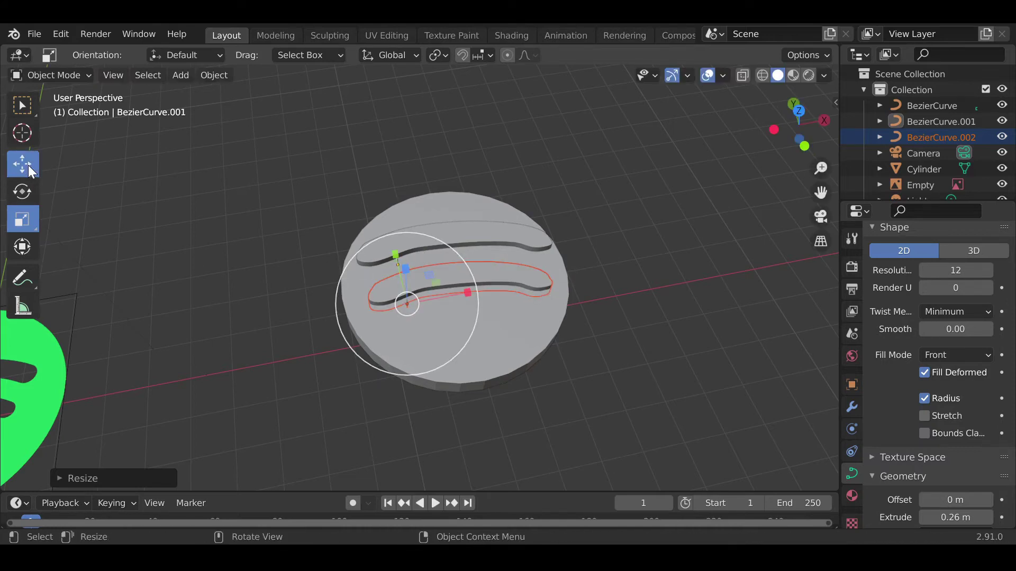
left_click(464, 289)
left_click(501, 285)
left_click_drag(460, 292, 466, 290)
mouse_move(400, 253)
left_mouse_down()
mouse_move(398, 236)
mouse_move(400, 251)
left_mouse_up()
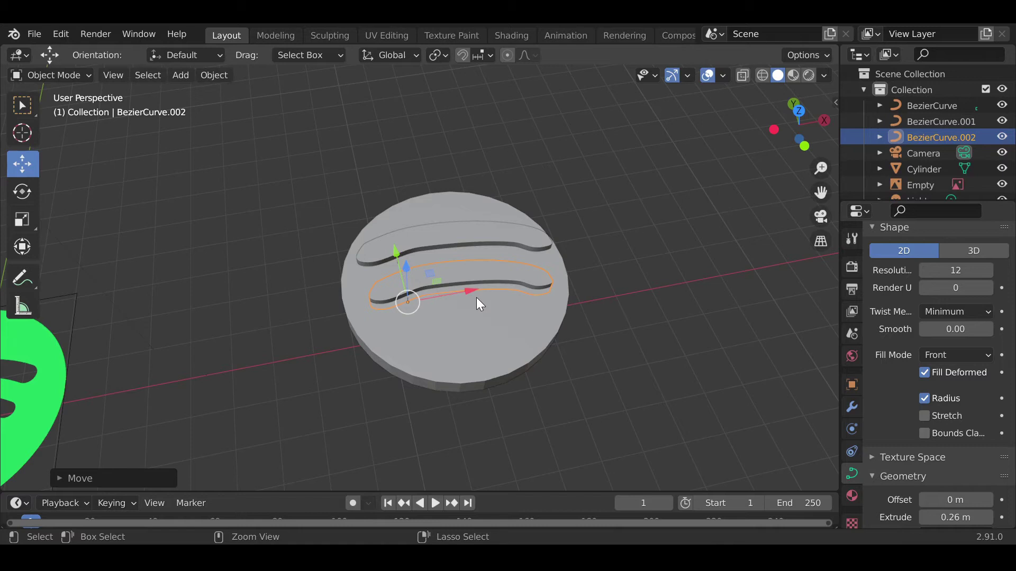
Copy and paste the middle bar, move the copy along Y to the lower part of the disc, and scale it down
key("ctrl+c")
key("ctrl+v")
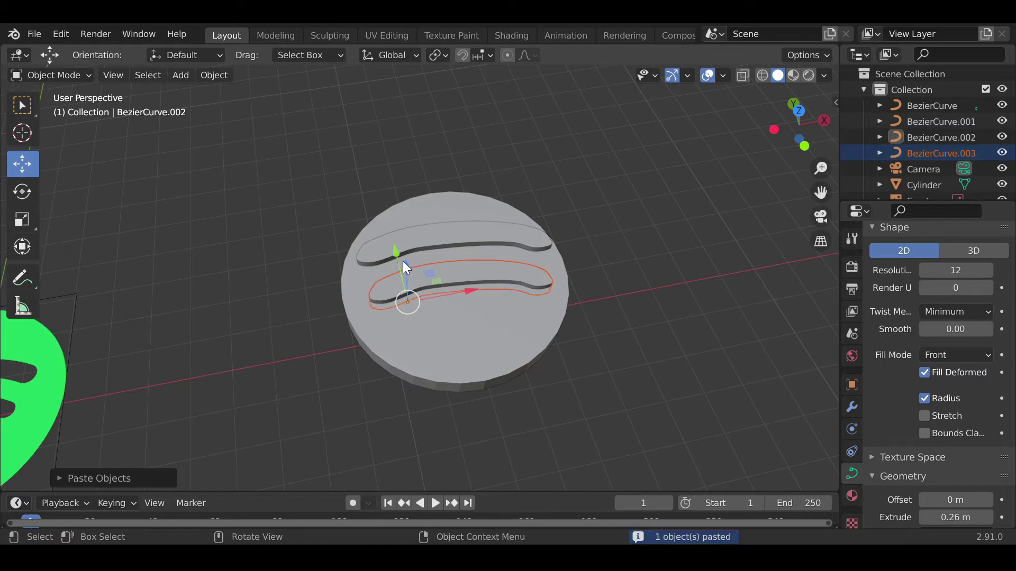
left_click_drag(399, 253, 148, 256)
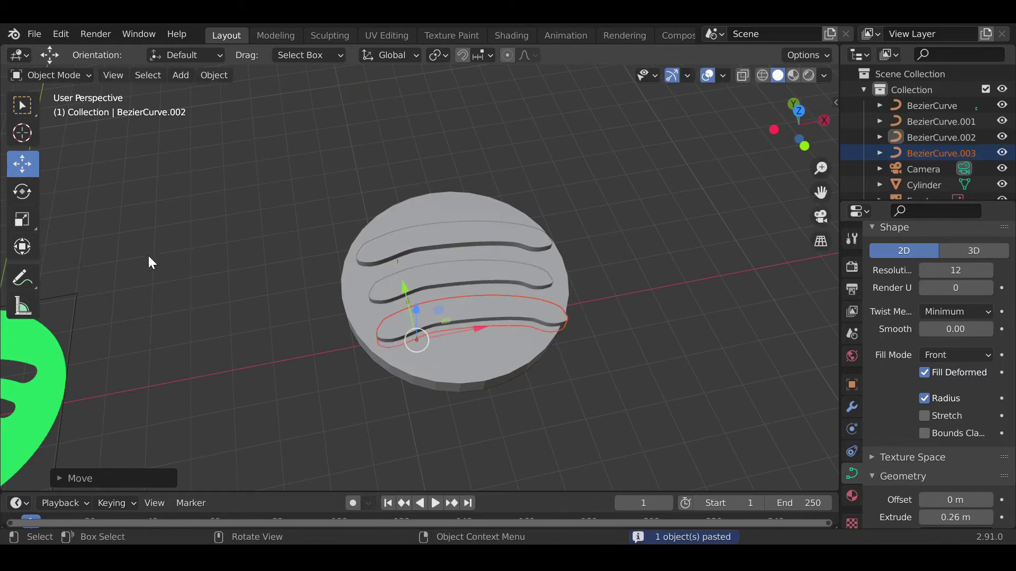
left_click(23, 211)
left_click_drag(456, 291, 445, 289)
middle_click_drag(667, 319, 633, 347)
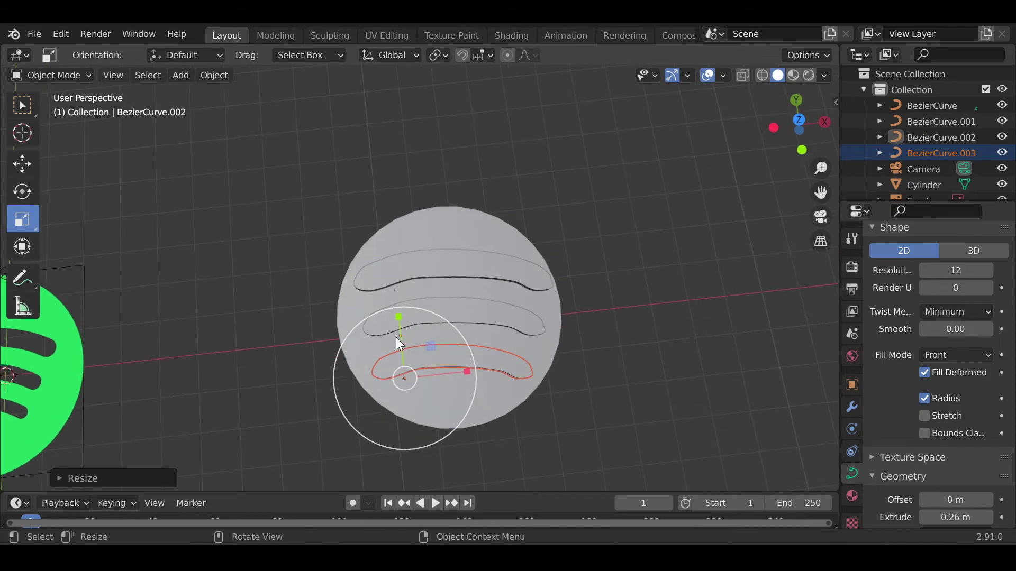
Select the cylinder disc and scale it up slightly to leave a wider rim around the three bars
left_click(24, 166)
middle_click_drag(541, 394, 582, 288)
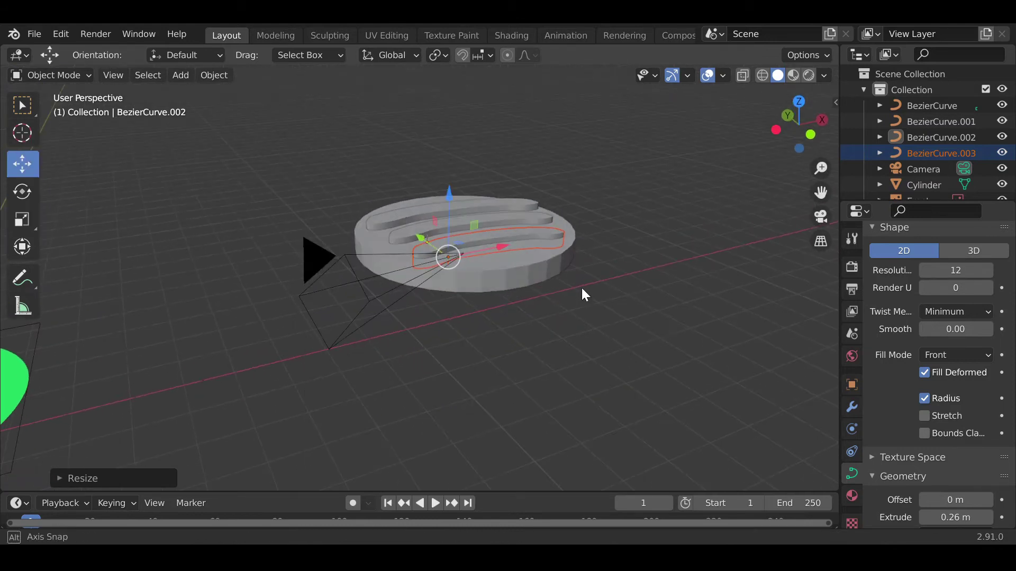
middle_click_drag(518, 299, 479, 408)
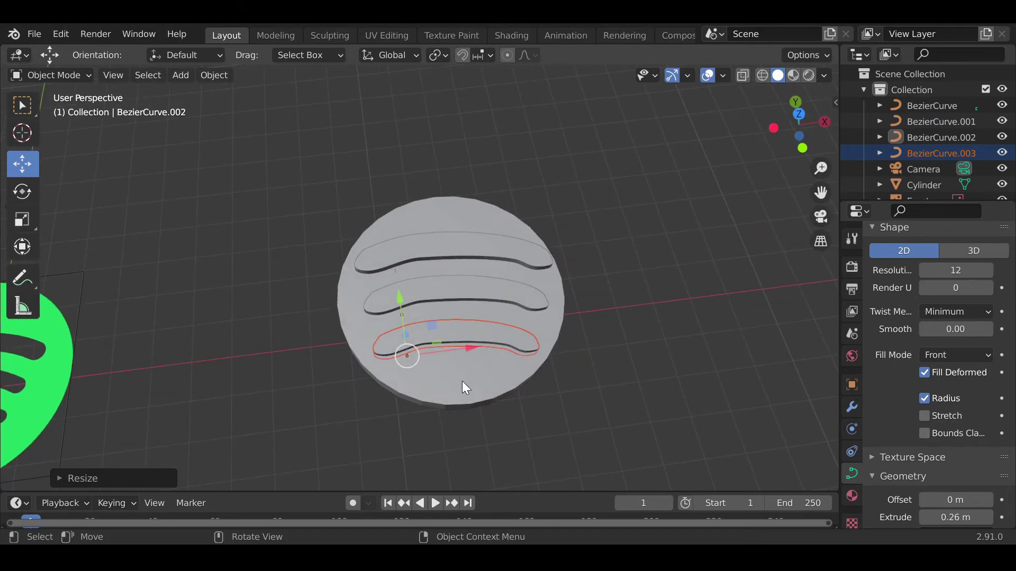
left_click(462, 382)
left_click(22, 219)
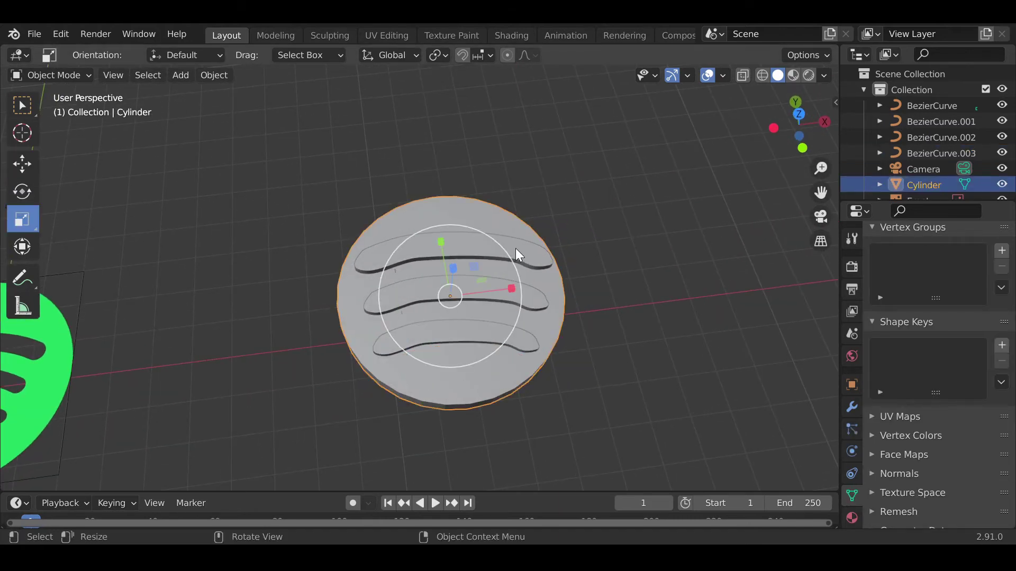
left_click_drag(509, 252, 536, 258)
left_click(611, 303)
Raise the lowest bar slightly along the Z axis above the disc's surface, then deselect it
middle_click_drag(627, 323, 684, 280)
left_click(481, 229)
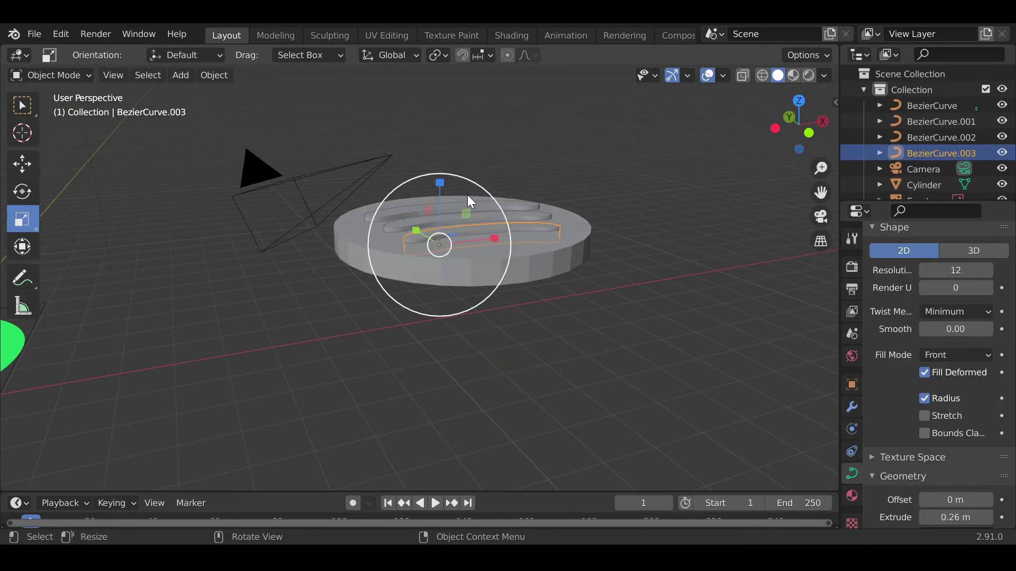
left_click(21, 164)
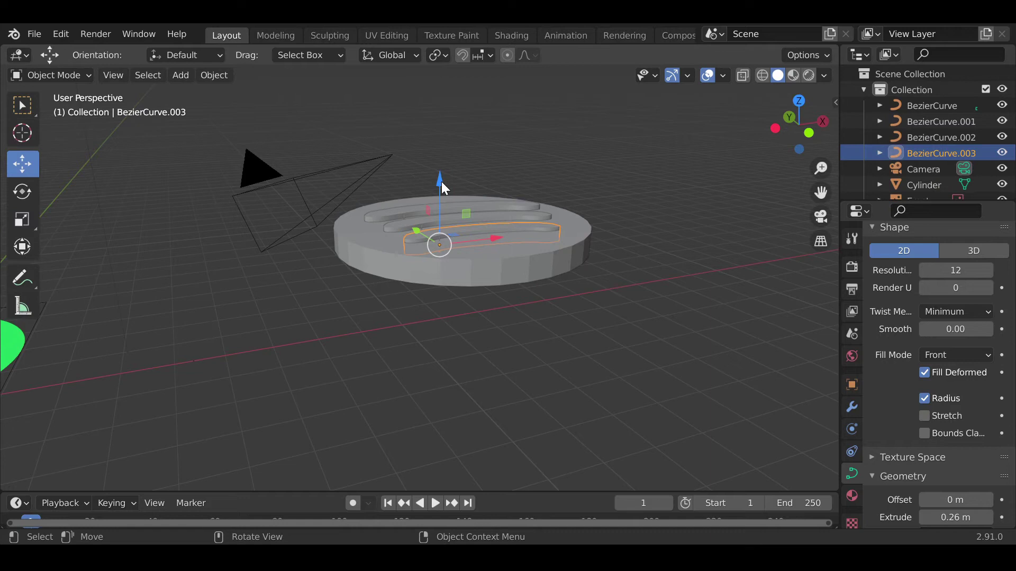
left_click_drag(441, 182, 442, 177)
left_click(616, 234)
middle_click_drag(615, 235, 593, 373)
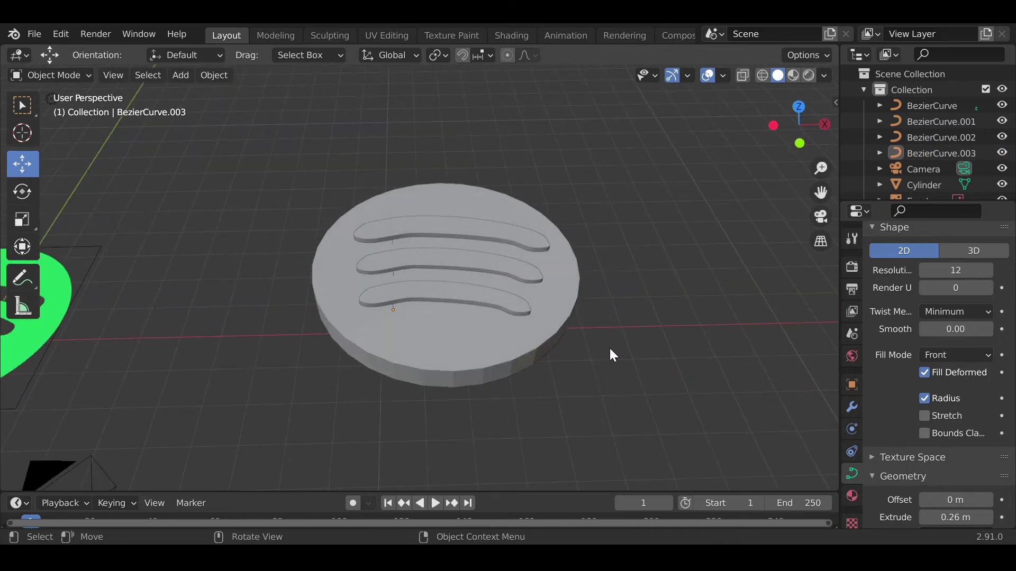
Show the viewport in Material Preview and give the upper bar a new material with a black base color
left_click(792, 75)
middle_click_drag(685, 288, 686, 317)
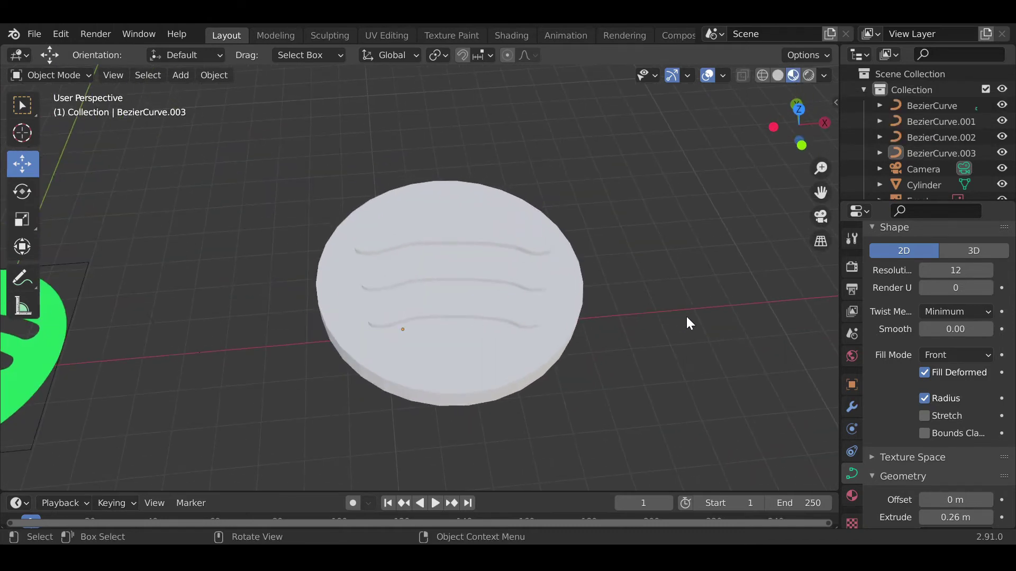
left_click(493, 247)
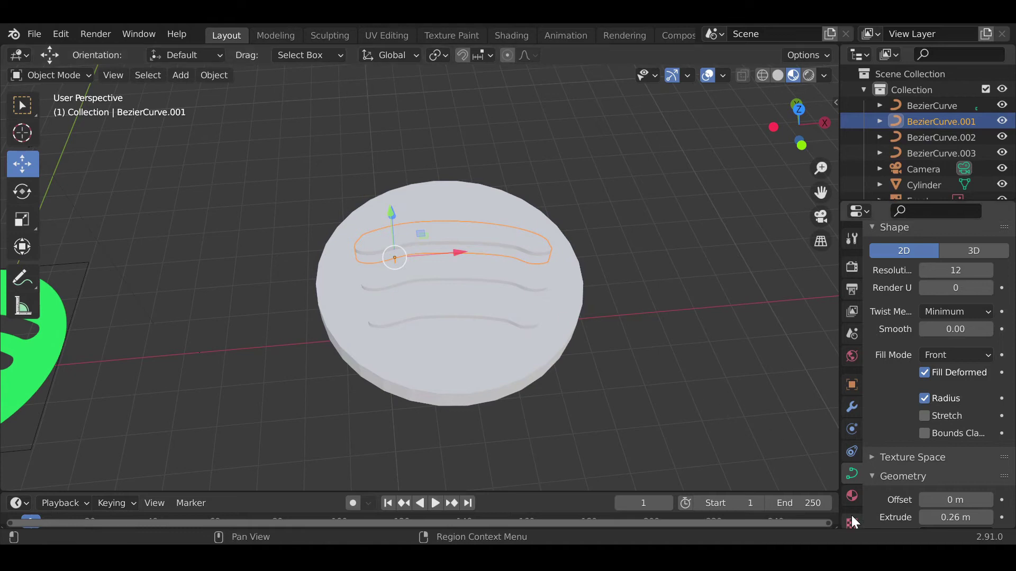
left_click(851, 497)
left_click(954, 328)
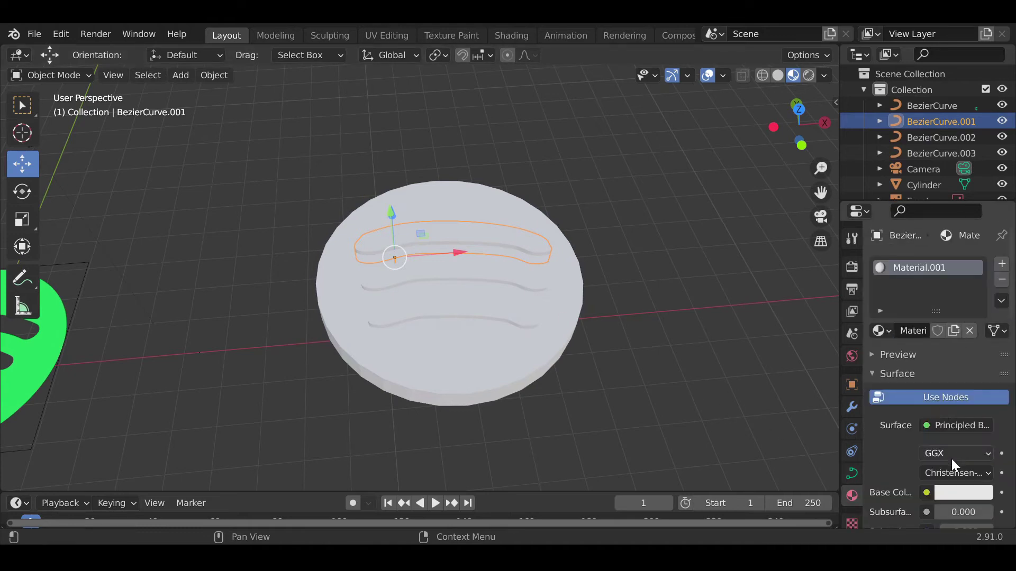
left_click(957, 491)
left_click_drag(982, 281, 982, 378)
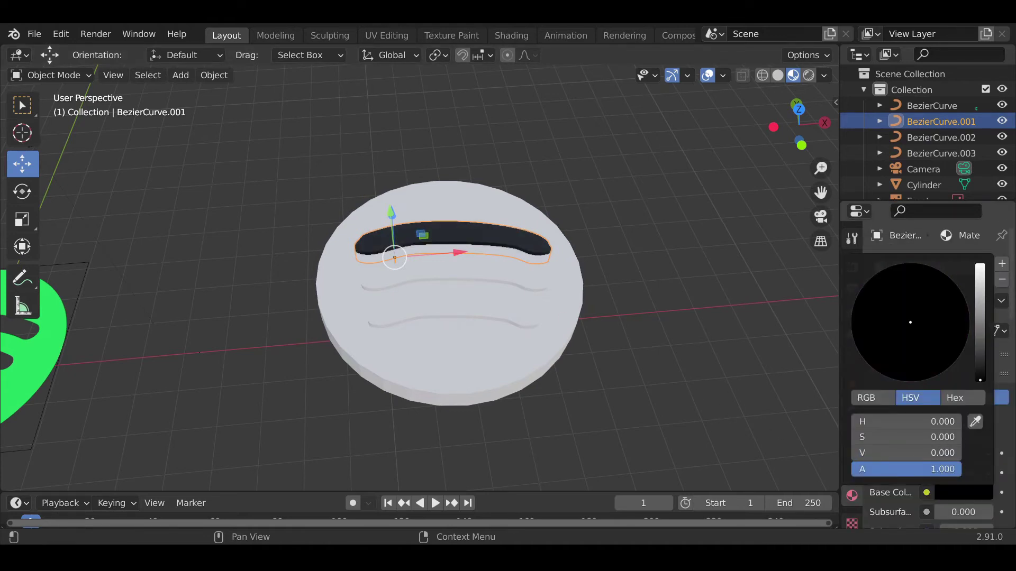
Give the middle and lowest bars each a new material with a black base color
left_click(553, 298)
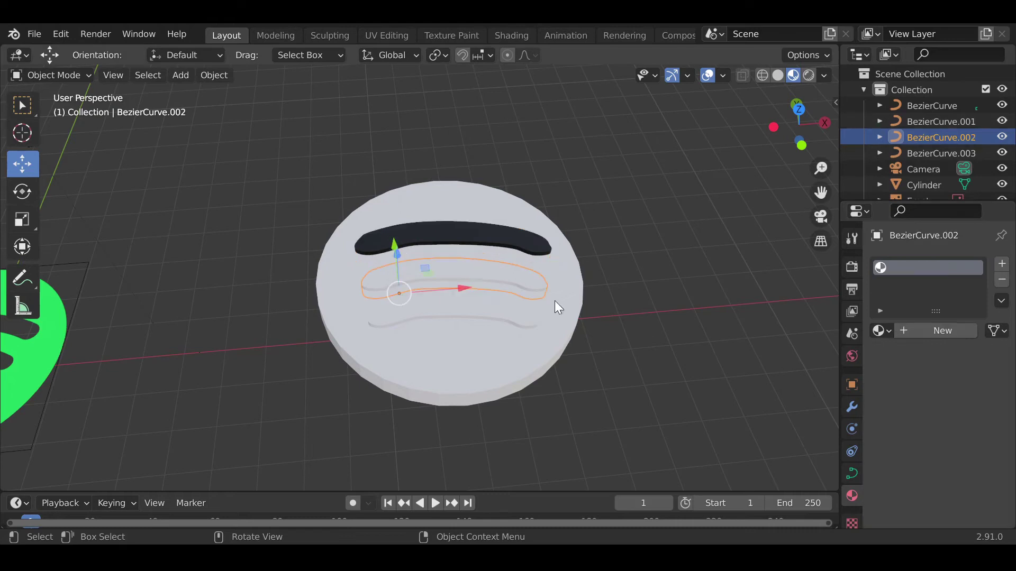
left_click(913, 329)
left_click(961, 489)
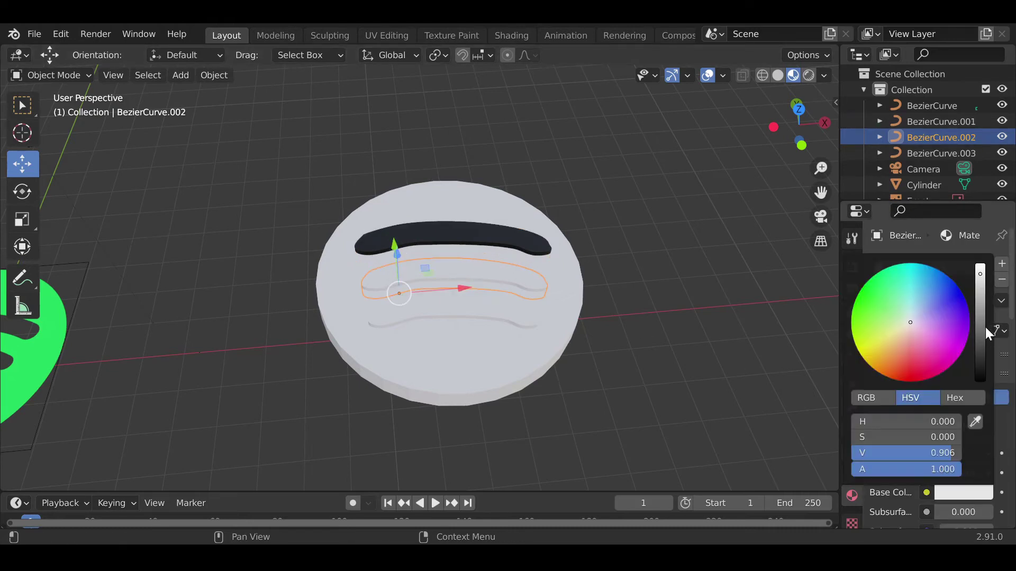
left_click_drag(984, 327, 982, 379)
left_click(516, 323)
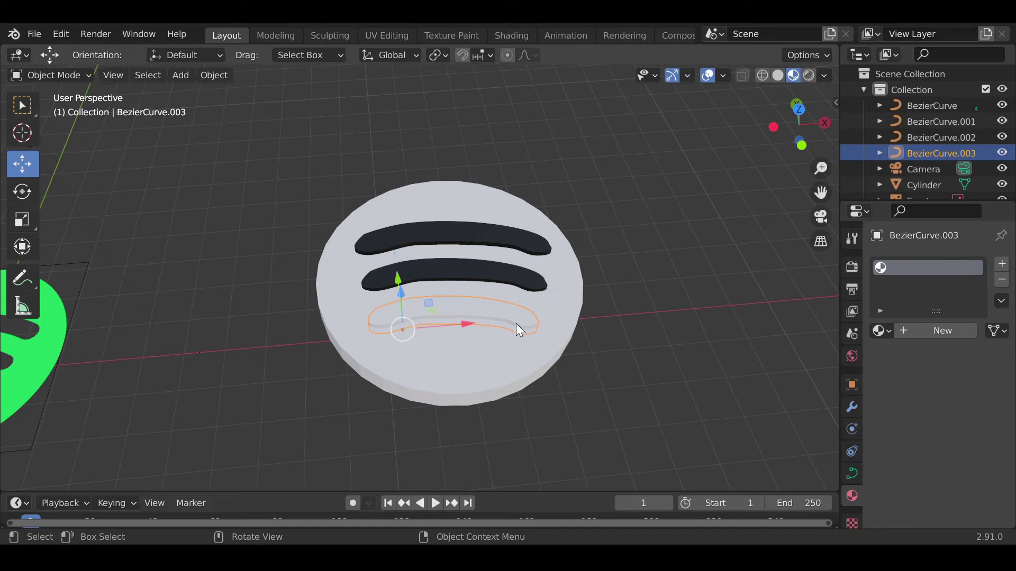
left_click(906, 332)
left_click(962, 489)
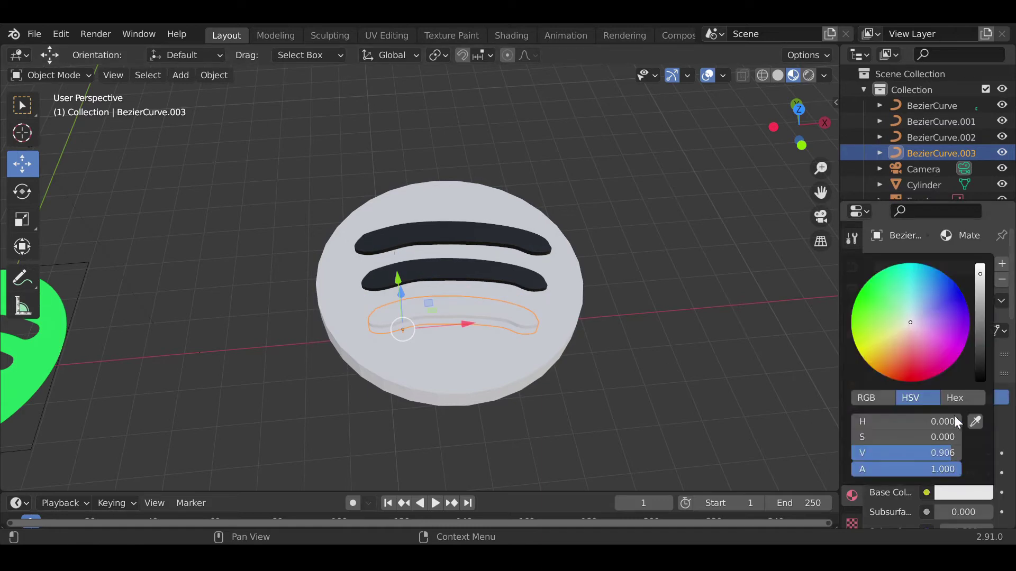
left_click(978, 379)
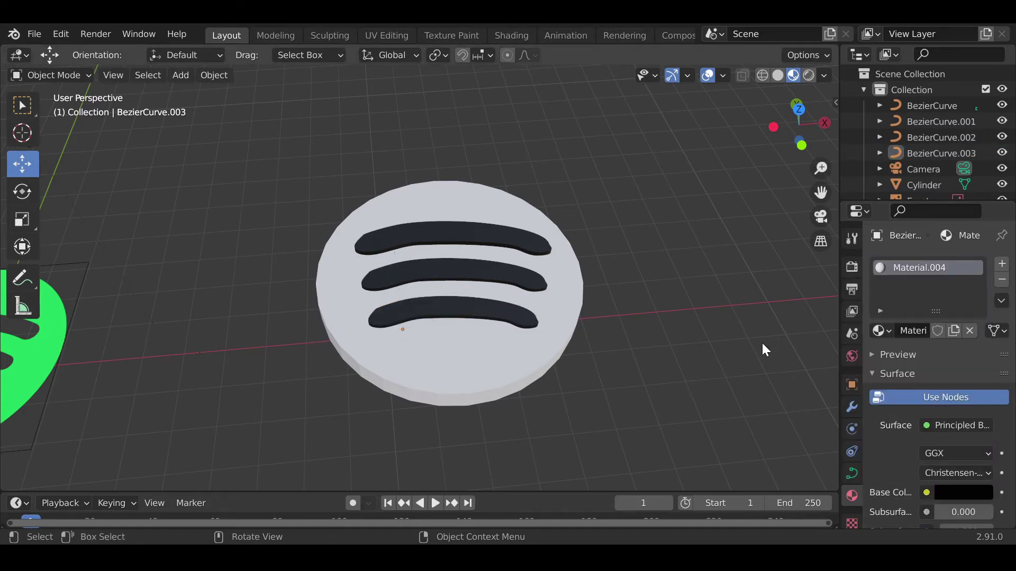
Give the cylinder disc a new material with a yellow base color of H 0.162, S 0.569, V 0.906, then deselect it
middle_click_drag(661, 334, 719, 309, "shift")
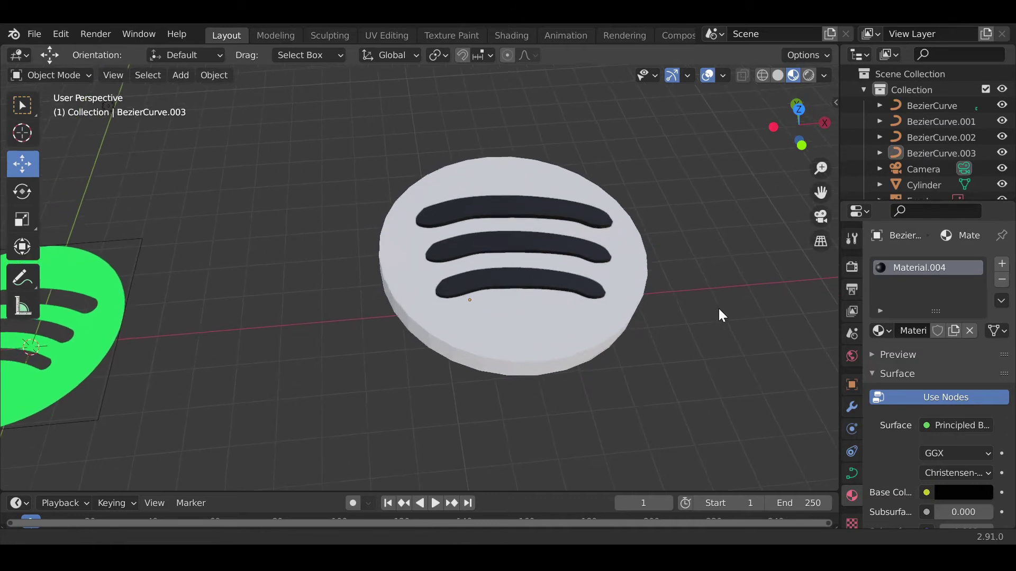
left_click(576, 316)
left_click(925, 334)
left_click(950, 492)
left_click_drag(913, 326, 868, 360)
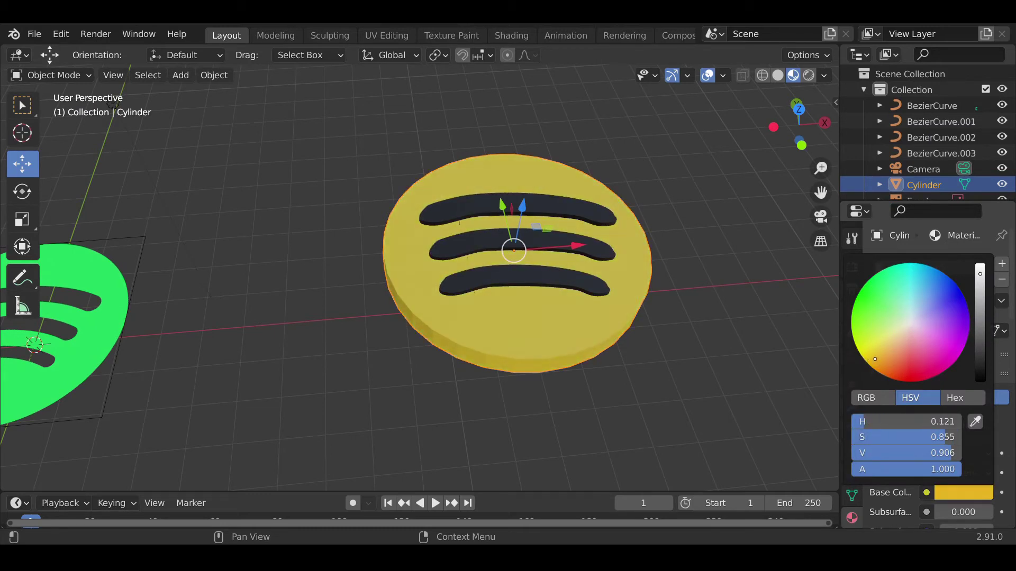
left_click(876, 346)
mouse_move(876, 345)
left_mouse_down()
mouse_move(961, 303)
mouse_move(901, 332)
mouse_move(909, 326)
left_mouse_up()
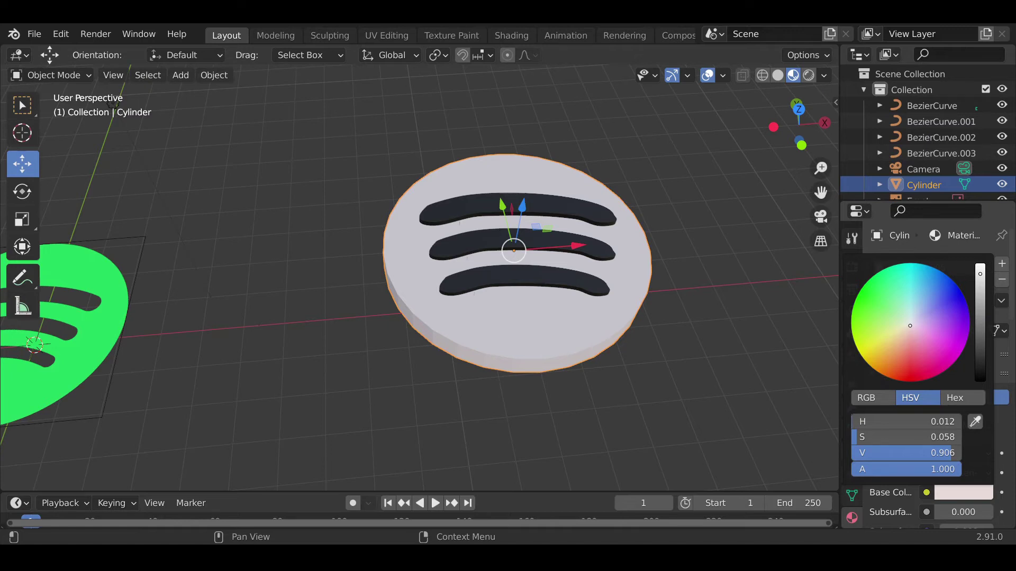
mouse_move(910, 326)
left_mouse_down()
mouse_move(911, 373)
mouse_move(944, 359)
mouse_move(924, 373)
mouse_move(865, 349)
mouse_move(880, 341)
left_mouse_up()
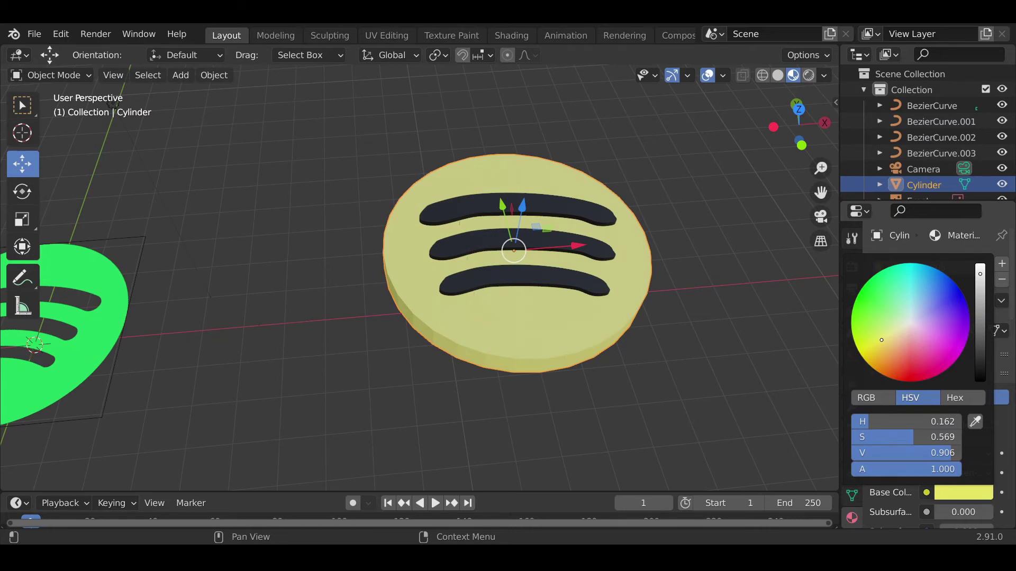
middle_click_drag(721, 325, 713, 353)
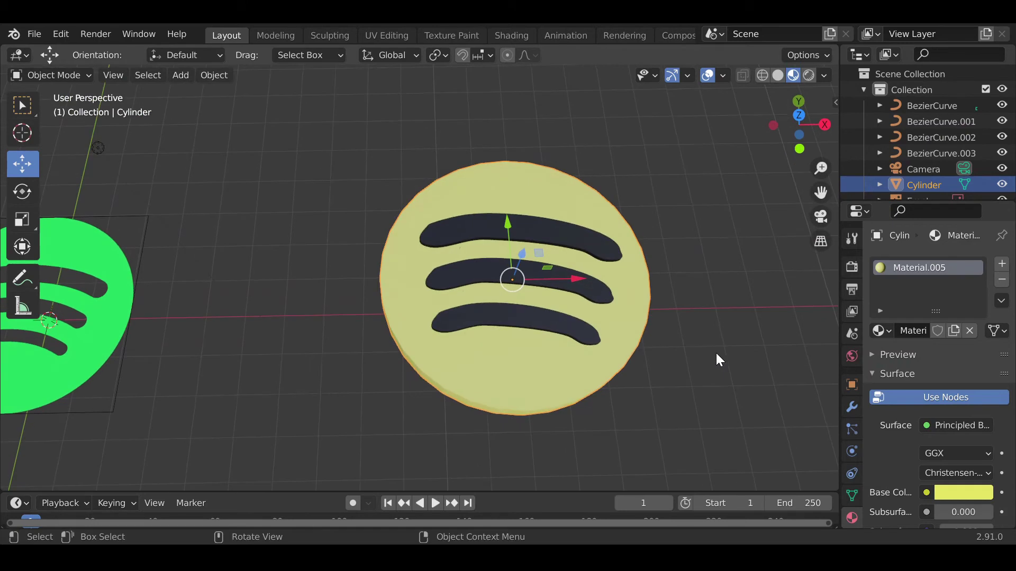
left_click(716, 354)
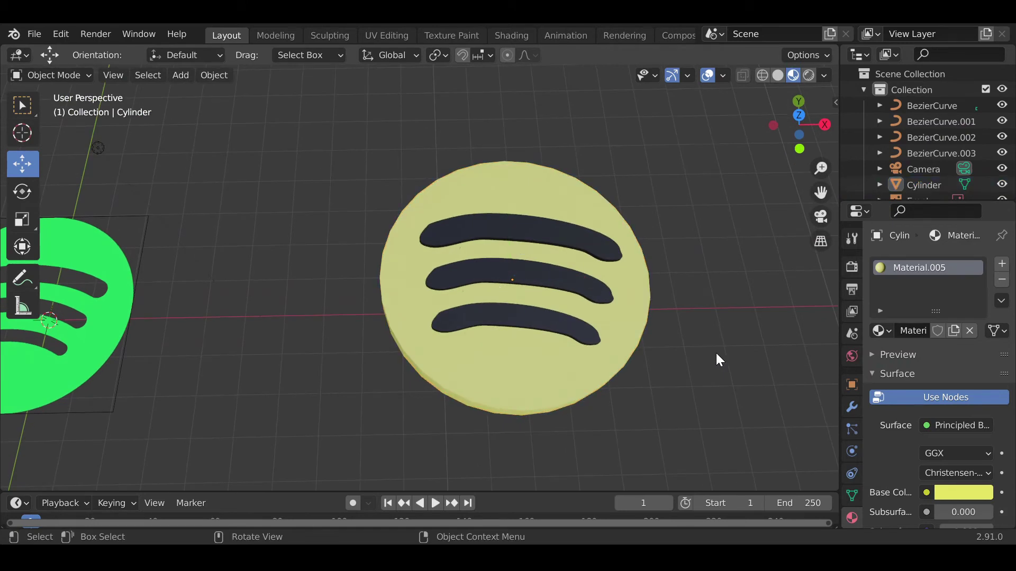
Add a plane mesh and move it along the X axis until it lies beneath the disc
middle_click_drag(715, 353, 680, 286, "shift")
middle_click_drag(608, 312, 574, 365)
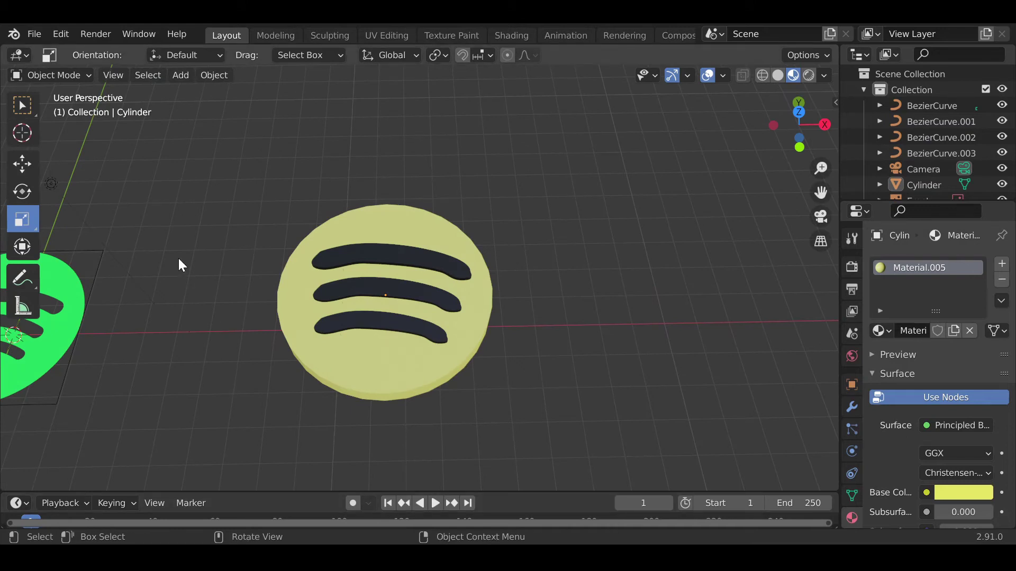
key("shift+a")
mouse_move(177, 225)
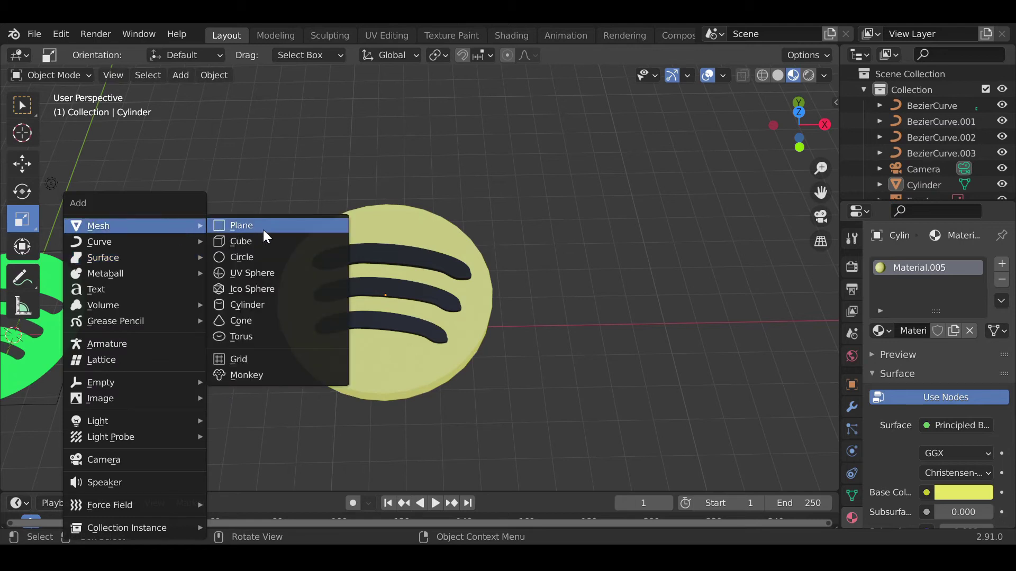
left_click(262, 230)
scroll(164, 360, "up", 2)
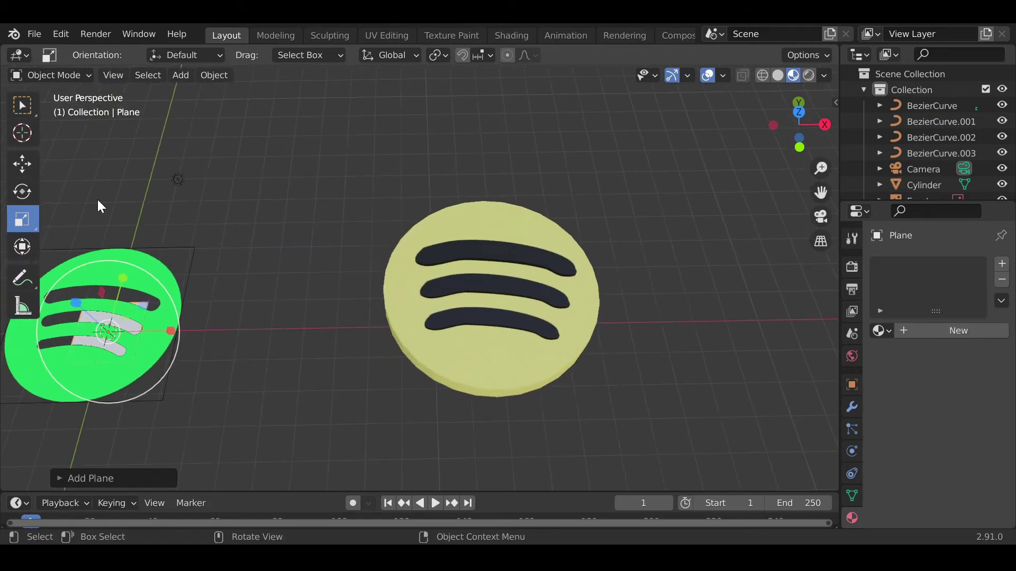
left_click(21, 166)
left_click_drag(173, 335, 556, 325)
Delete the green reference image from the scene
left_click(167, 345)
key("x")
left_click(168, 345)
Select the plane under the disc and scale it up uniformly into a large floor
middle_click_drag(406, 427, 420, 336)
left_click(421, 332)
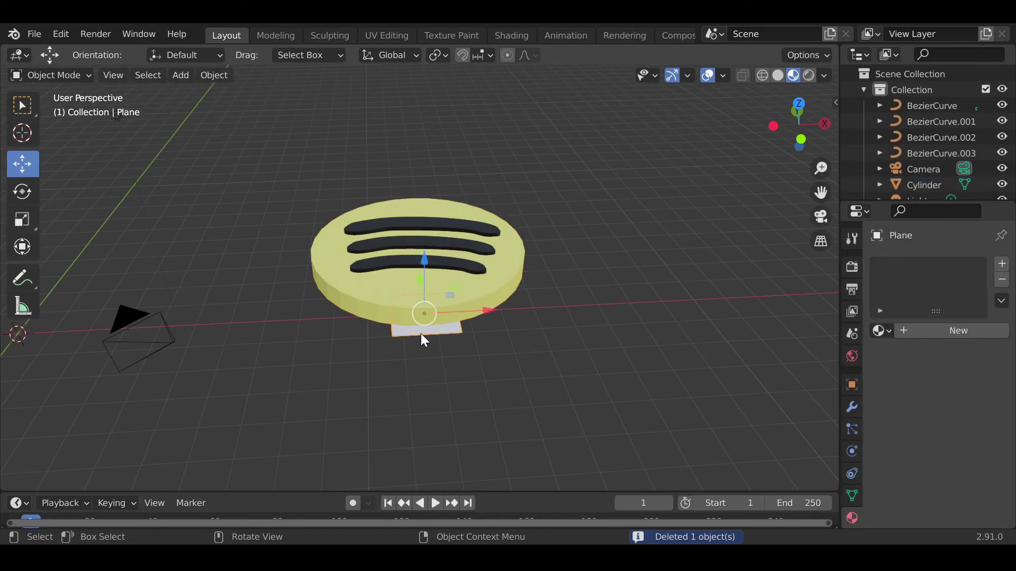
middle_click_drag(519, 374, 518, 401)
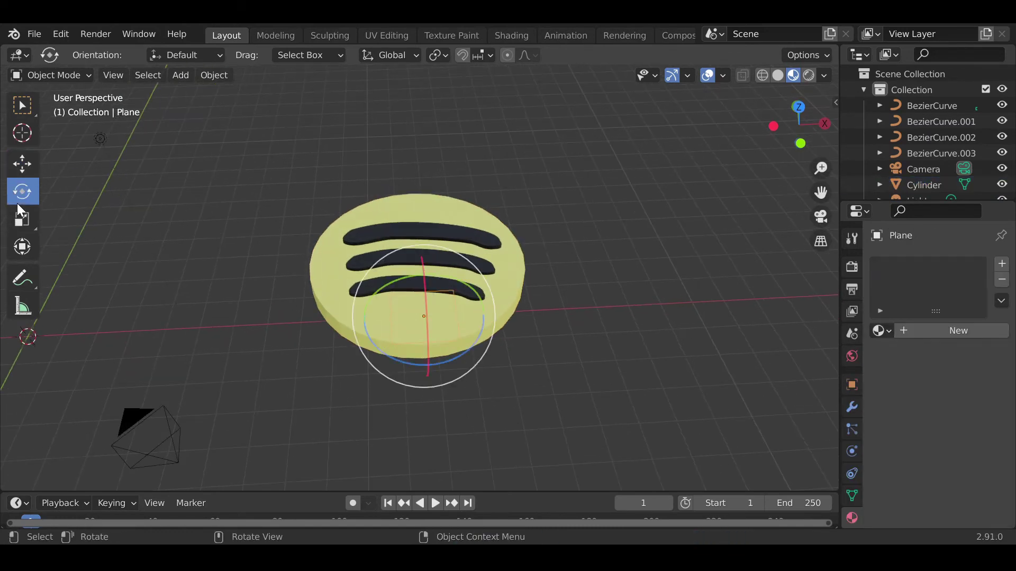
left_click(21, 217)
left_click_drag(464, 263, 412, 199)
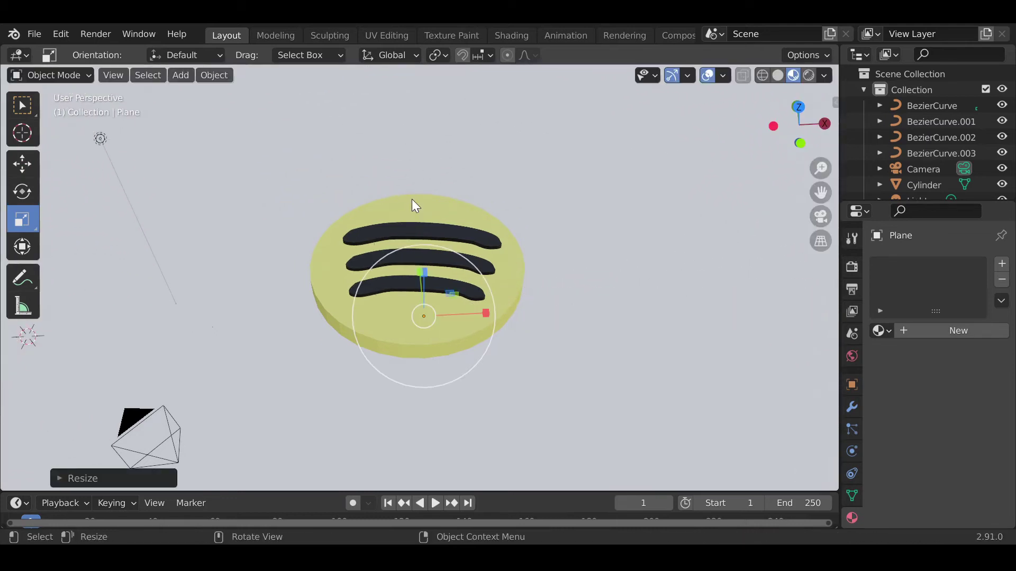
scroll(412, 206, "down", 6)
middle_click_drag(471, 382, 454, 346)
scroll(452, 399, "up", 5)
scroll(453, 345, "down", 5)
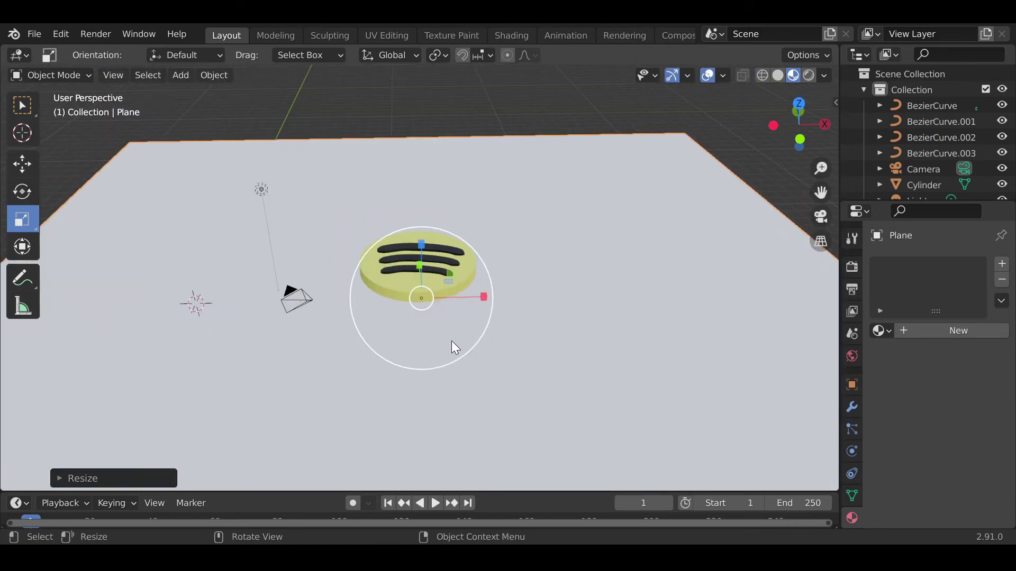
In the Modeling workspace, add a loop cut along the X direction of the plane and slide it toward the positive Y edge by about 0.64
left_click(275, 42)
middle_click_drag(385, 277, 470, 128)
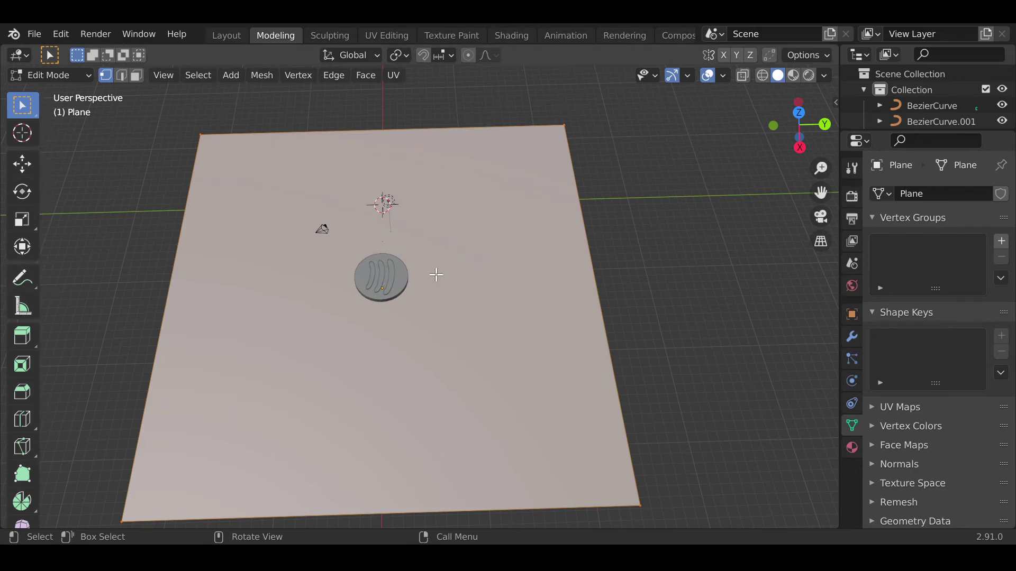
key("ctrl+r")
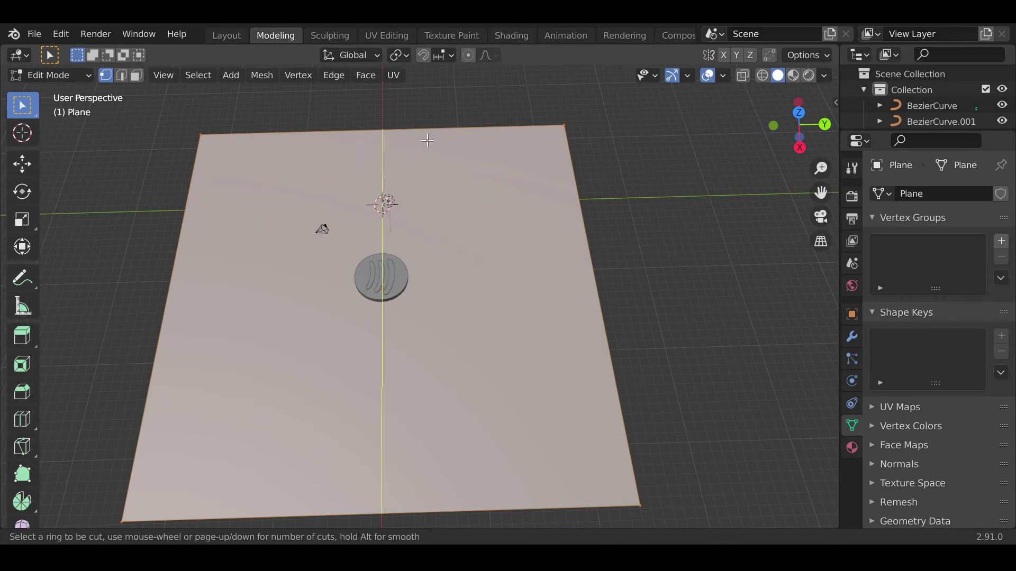
left_click(382, 133)
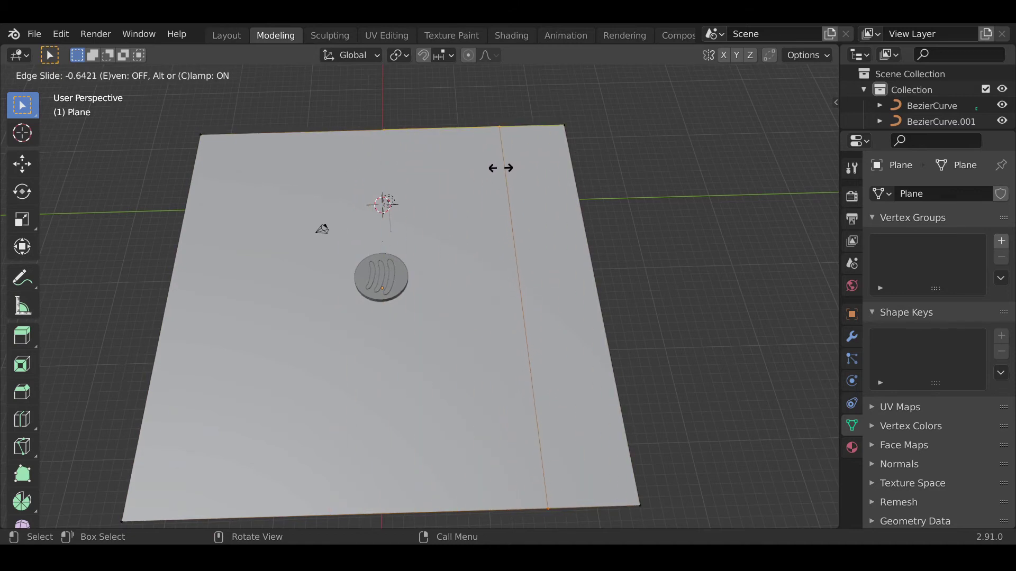
left_click(497, 170)
In face selection mode, extrude the narrow strip behind the disc upward into a tall back wall
middle_click_drag(501, 173, 503, 265)
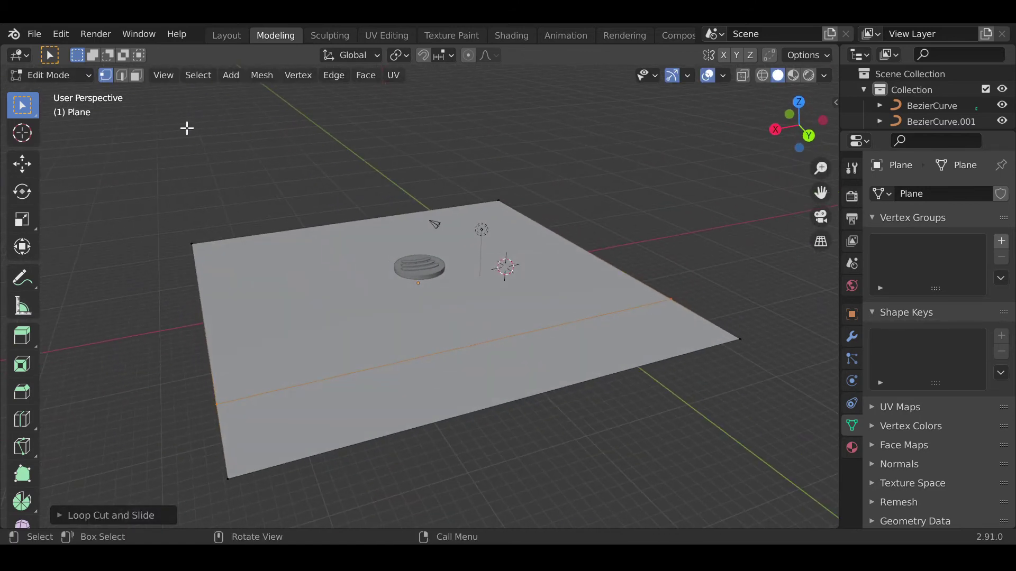
left_click(136, 76)
middle_click_drag(484, 286, 580, 333)
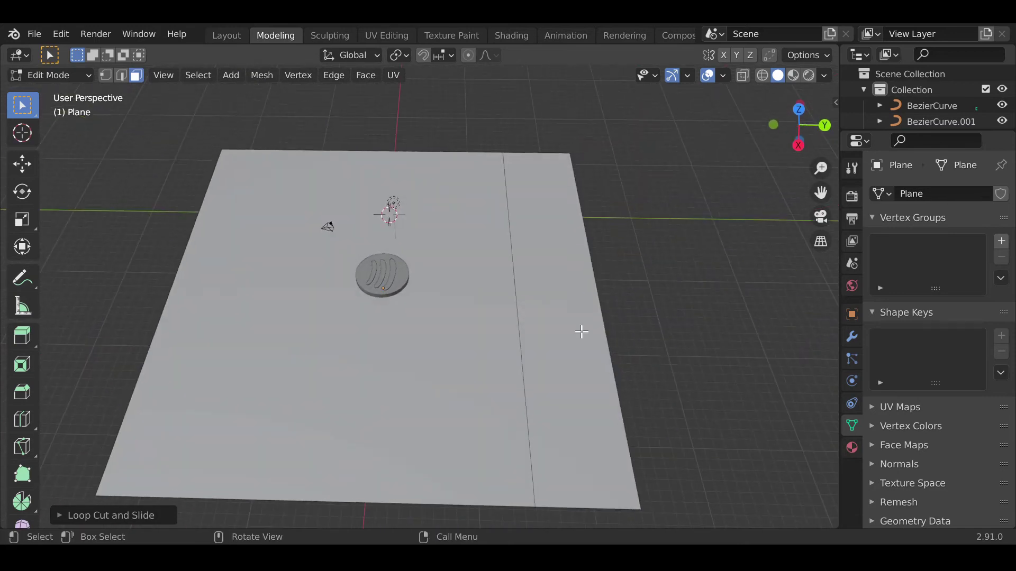
left_click(564, 320)
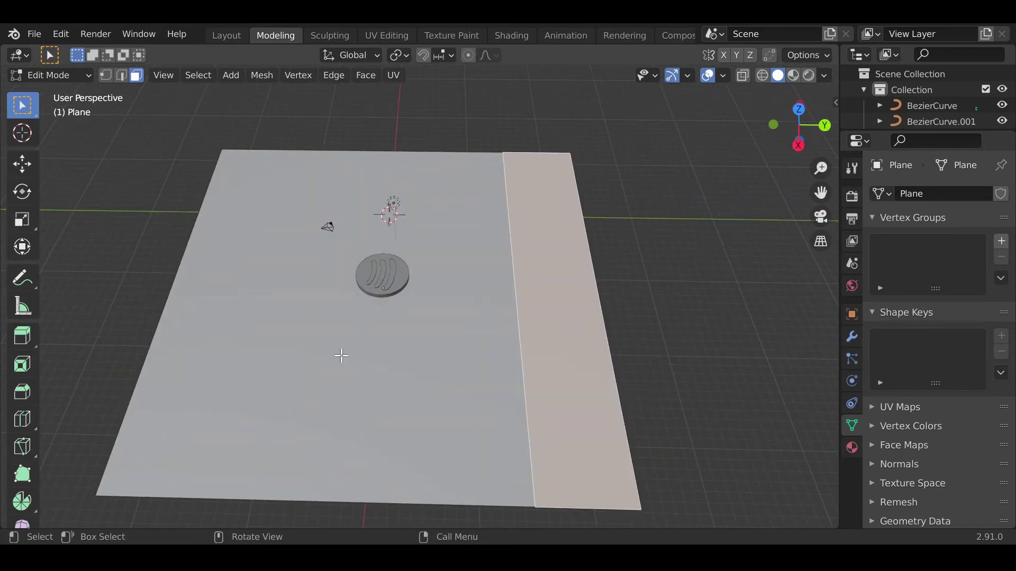
key("e")
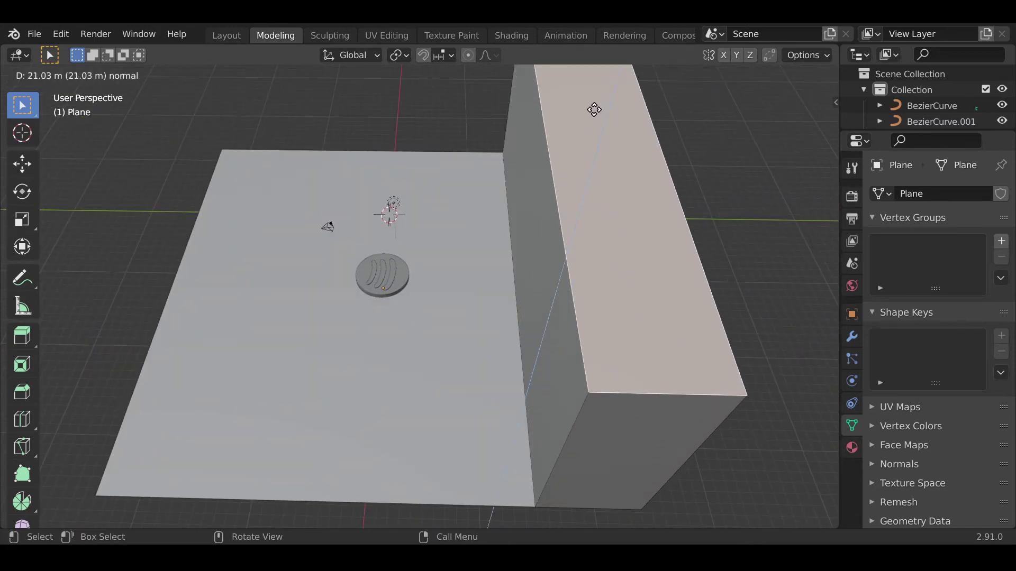
left_click(630, 391)
middle_click_drag(401, 468, 603, 392)
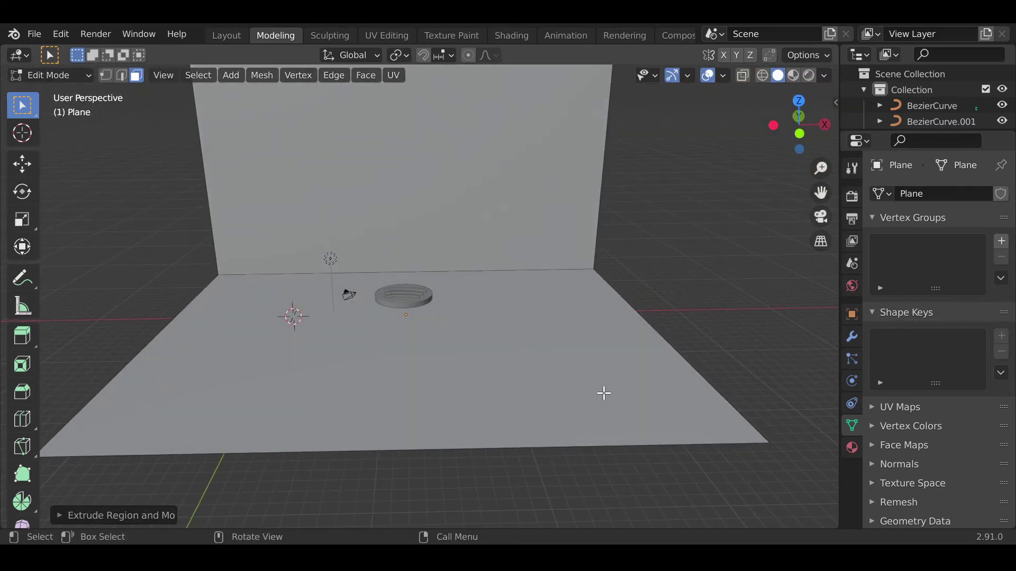
Preview the walled room in Rendered shading, restore vertex selection, and return to the Layout workspace with Rendered shading on
middle_click_drag(604, 392, 529, 417)
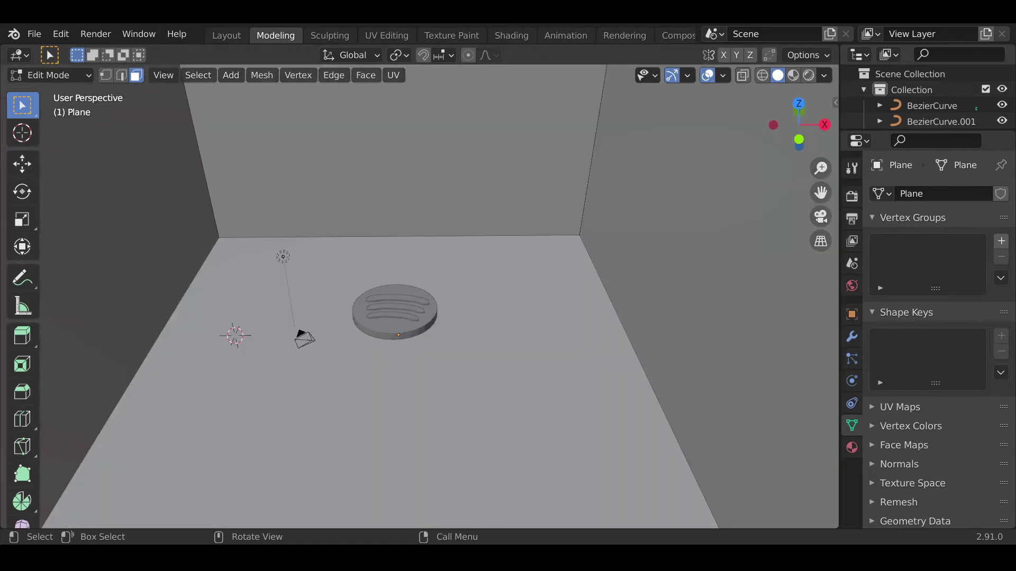
scroll(589, 339, "down", 2)
mouse_move(581, 344)
middle_mouse_down()
mouse_move(485, 340)
mouse_move(587, 344)
middle_mouse_up()
scroll(565, 367, "up", 2)
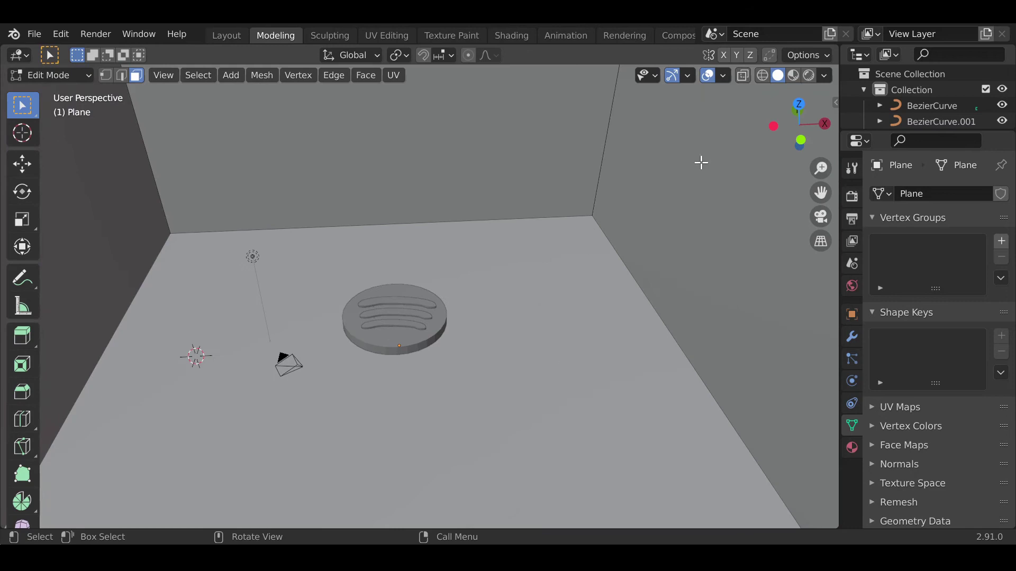
left_click(810, 77)
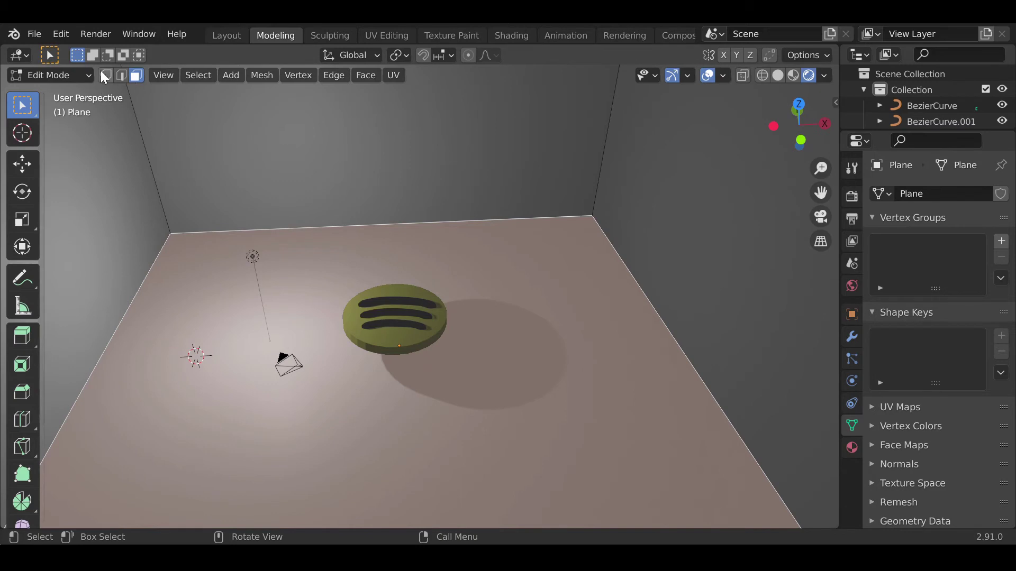
left_click(102, 73)
left_click(233, 33)
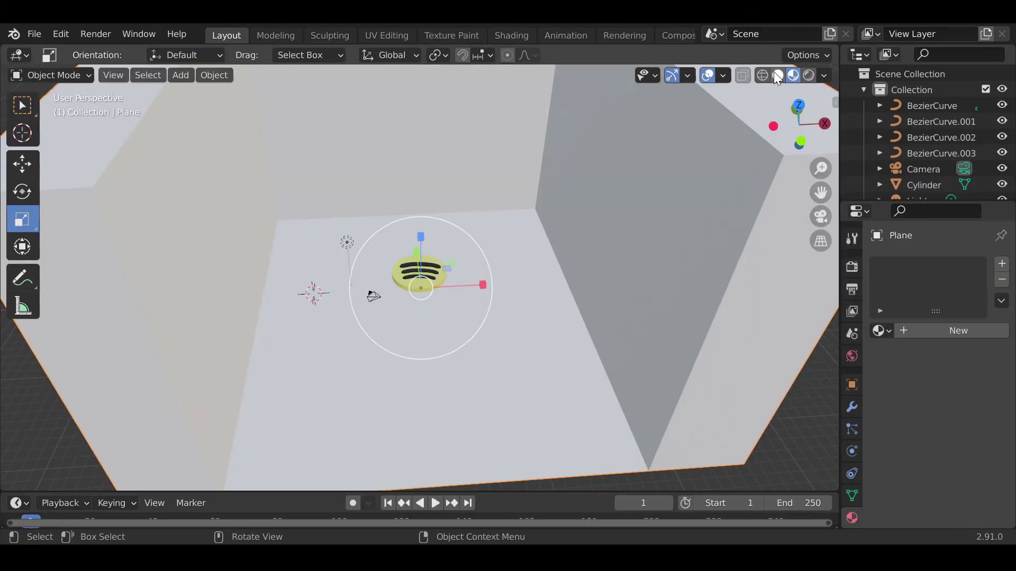
left_click(808, 76)
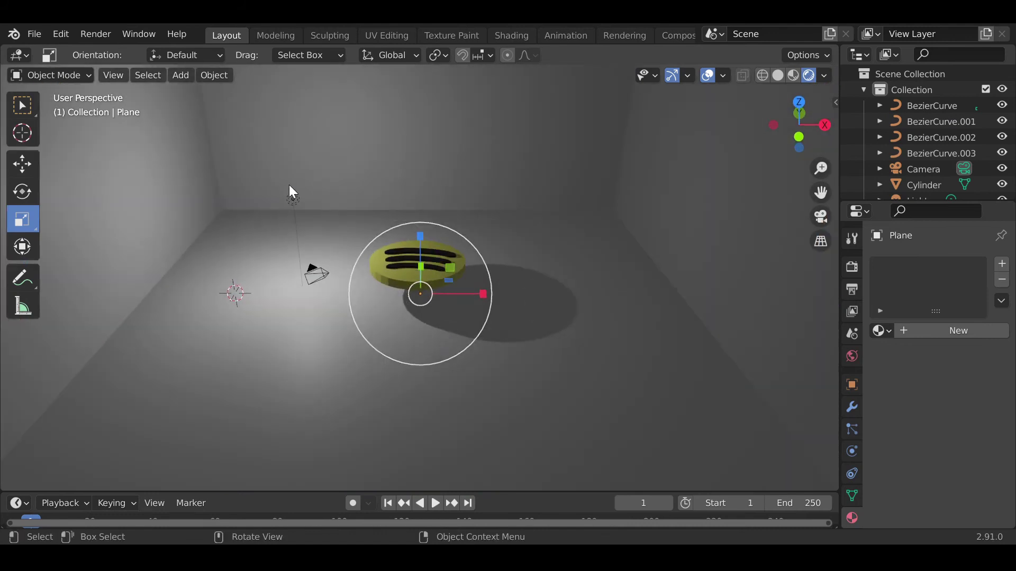
Move the point light along the X axis to the opposite side of the disc and raise its power to 2732.7 W
left_click(293, 199)
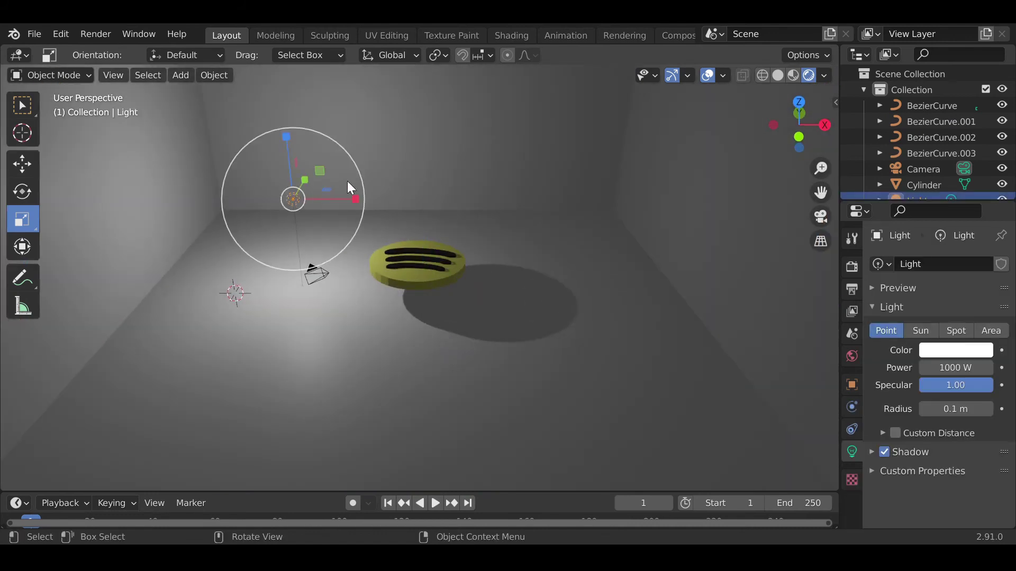
left_click(22, 165)
left_click_drag(356, 191, 566, 197)
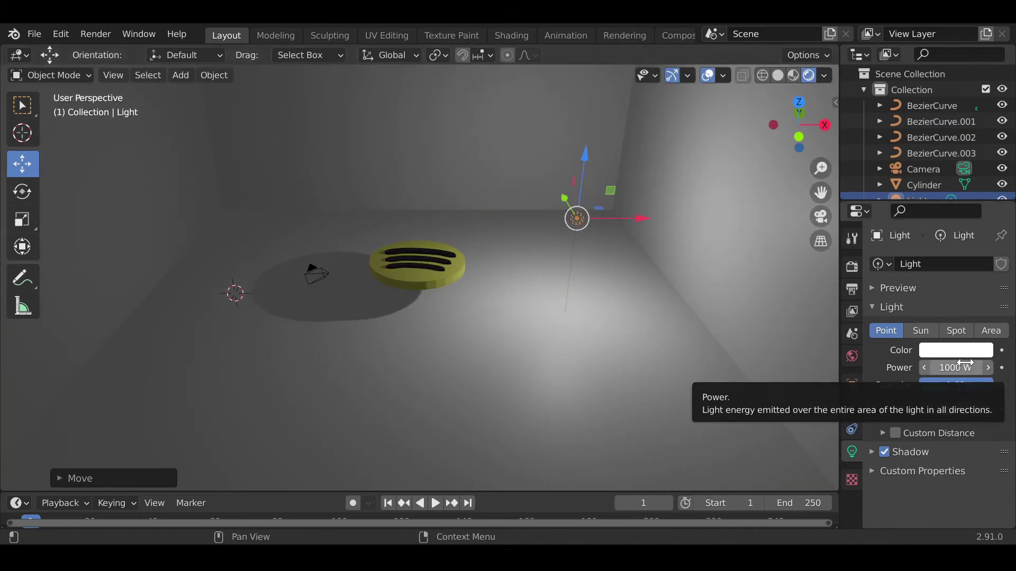
left_click_drag(968, 363, 1015, 363)
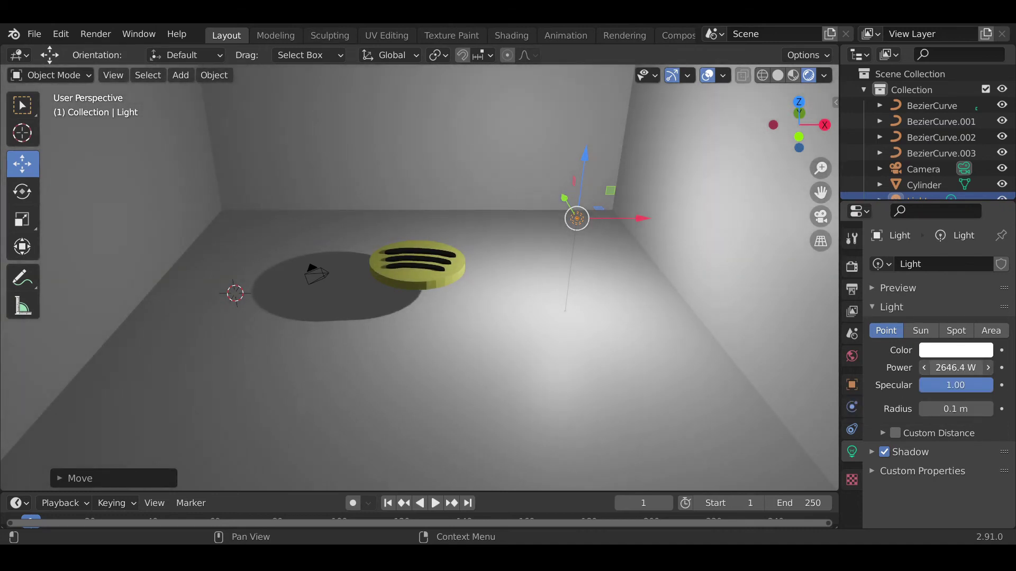
mouse_move(455, 328)
middle_mouse_down()
mouse_move(458, 399)
mouse_move(461, 315)
middle_mouse_up()
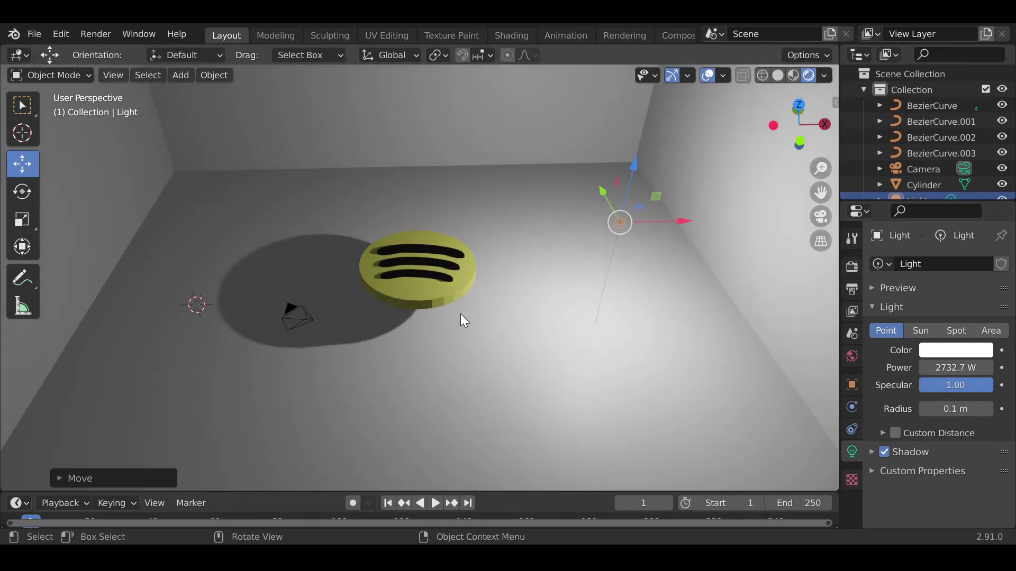
Give the walled plane a new material and change its surface shader to Emission
scroll(461, 316, "down", 6)
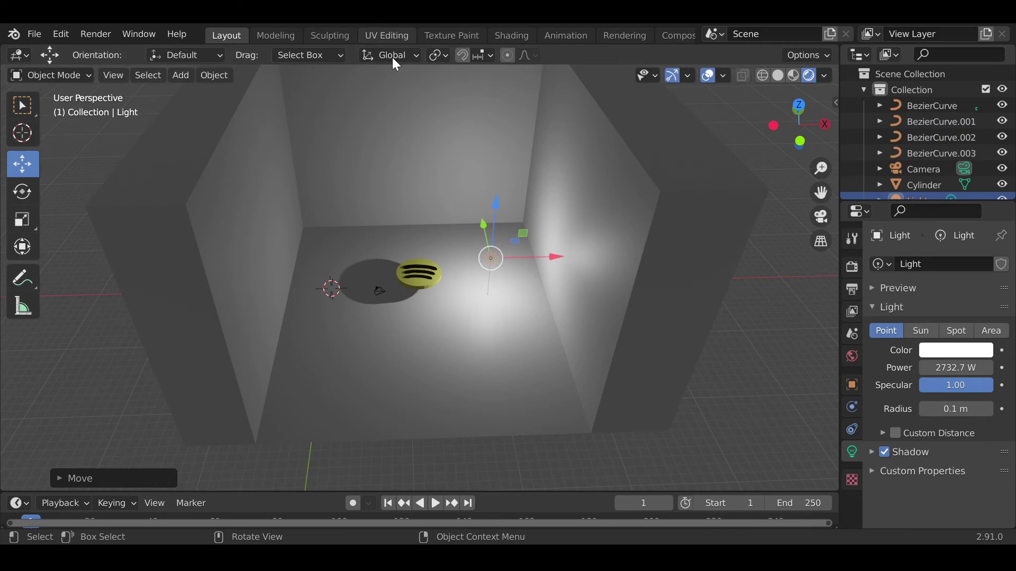
left_click(428, 150)
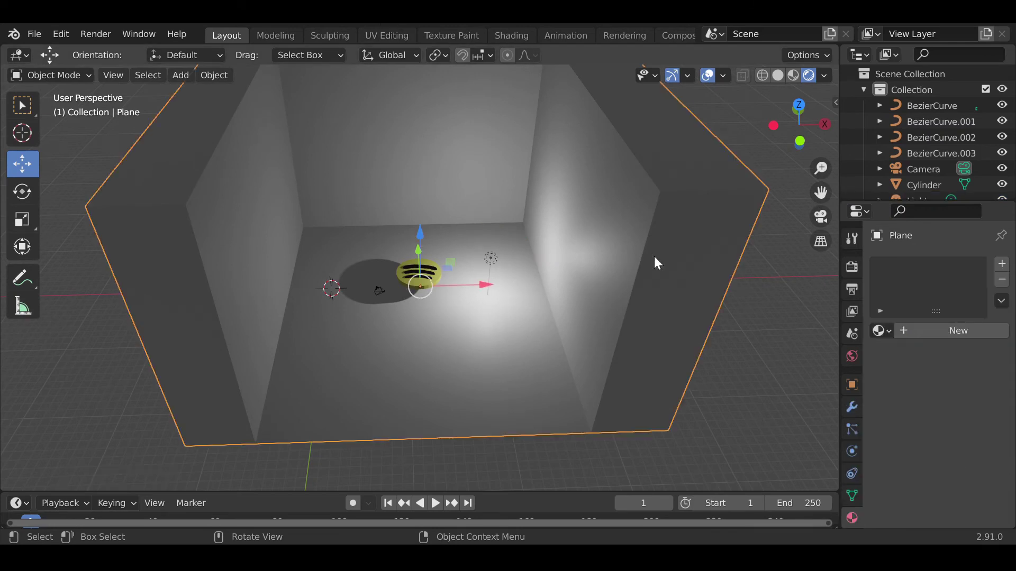
left_click(949, 331)
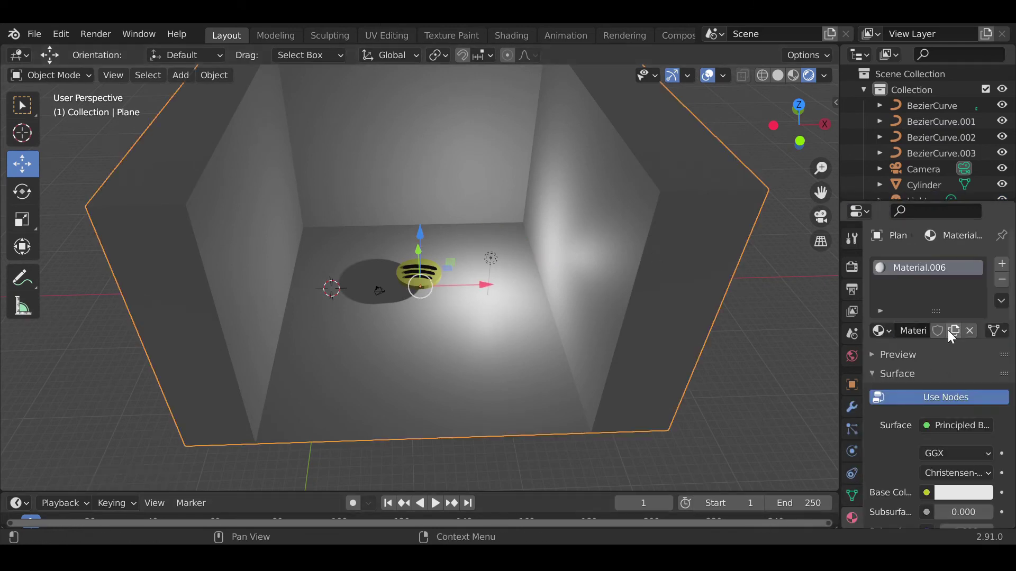
left_click(954, 426)
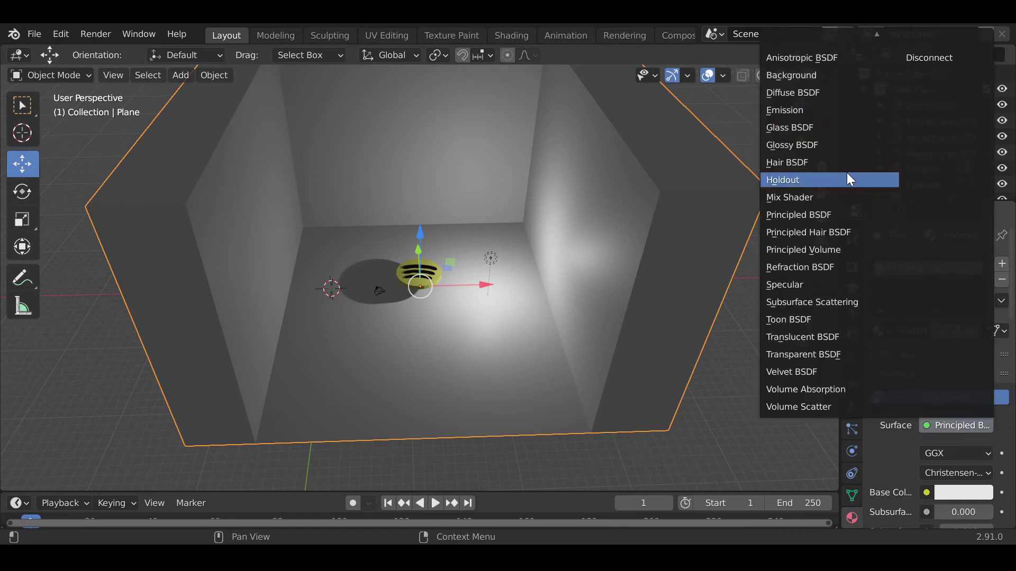
left_click(815, 112)
left_click_drag(814, 115, 699, 295)
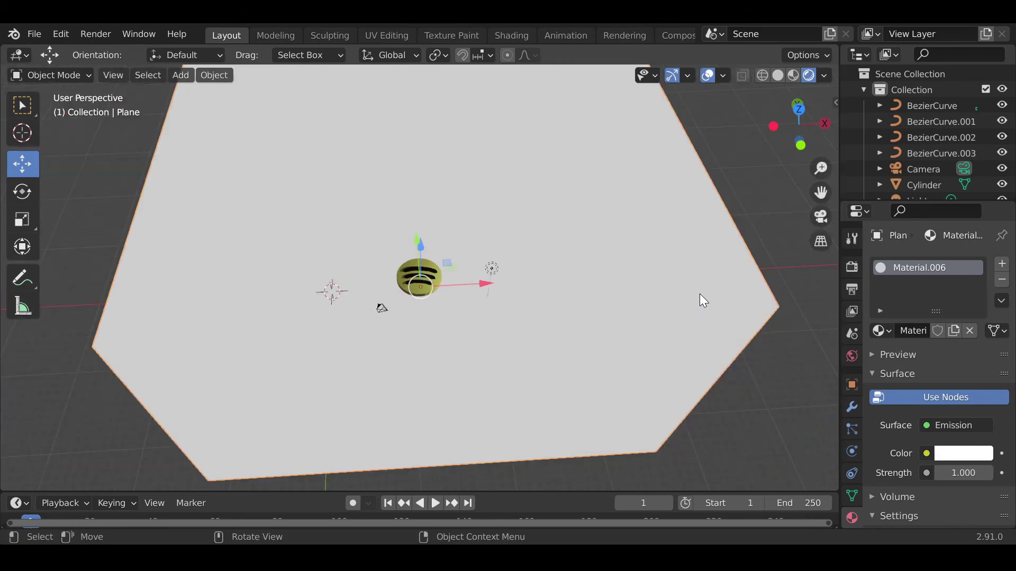
Change the surface shader of the walled plane's material to Principled BSDF
left_click(940, 424)
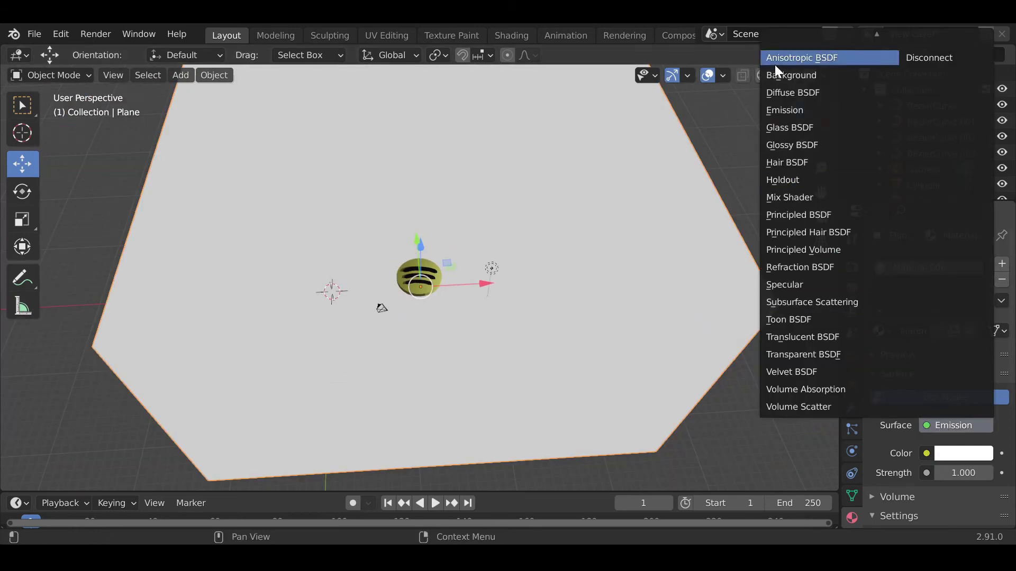
left_click(793, 217)
middle_click_drag(591, 317, 565, 323)
scroll(563, 318, "up", 3)
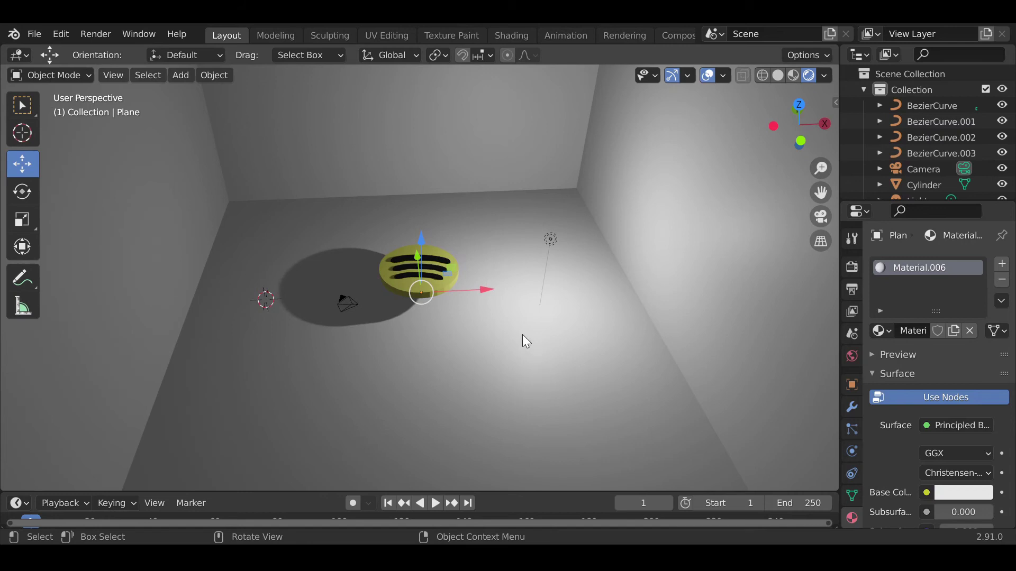
Tint the point light beside the disc pale blue, with hue 0.606 and saturation 0.209
left_click(548, 239)
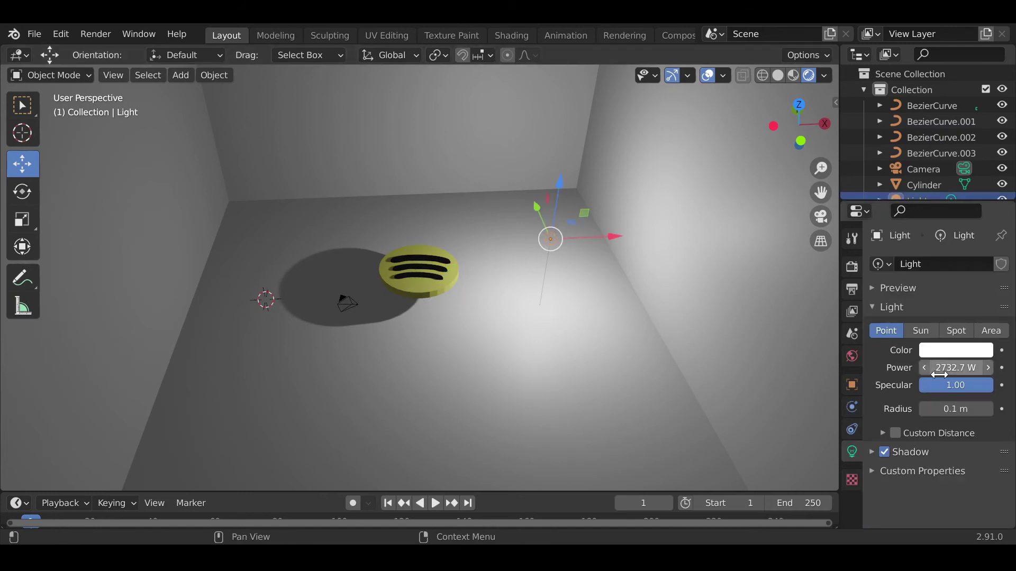
left_click(944, 351)
left_click_drag(911, 196, 918, 186)
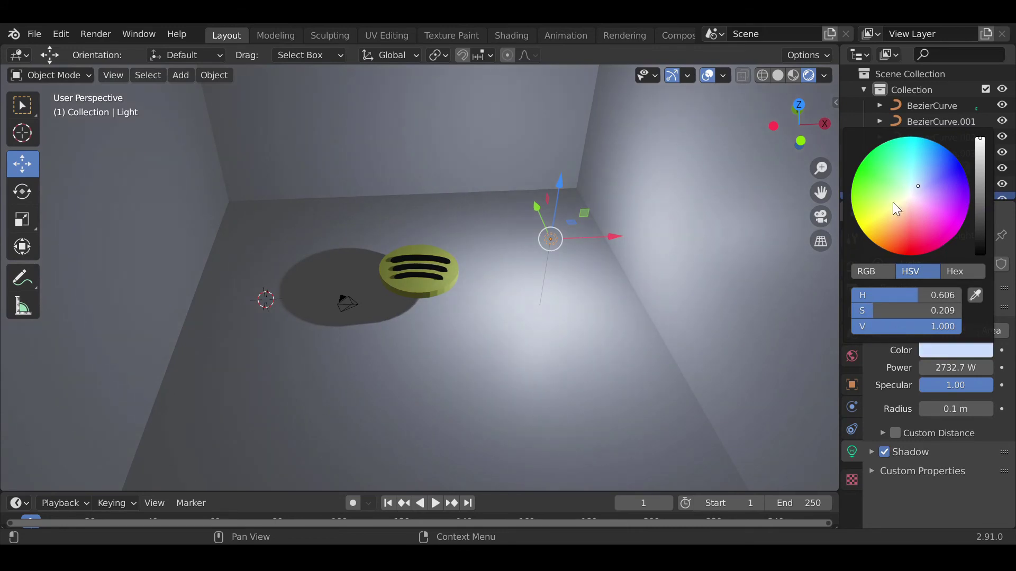
scroll(613, 310, "up", 4)
middle_click_drag(527, 309, 542, 325)
scroll(500, 324, "up", 2)
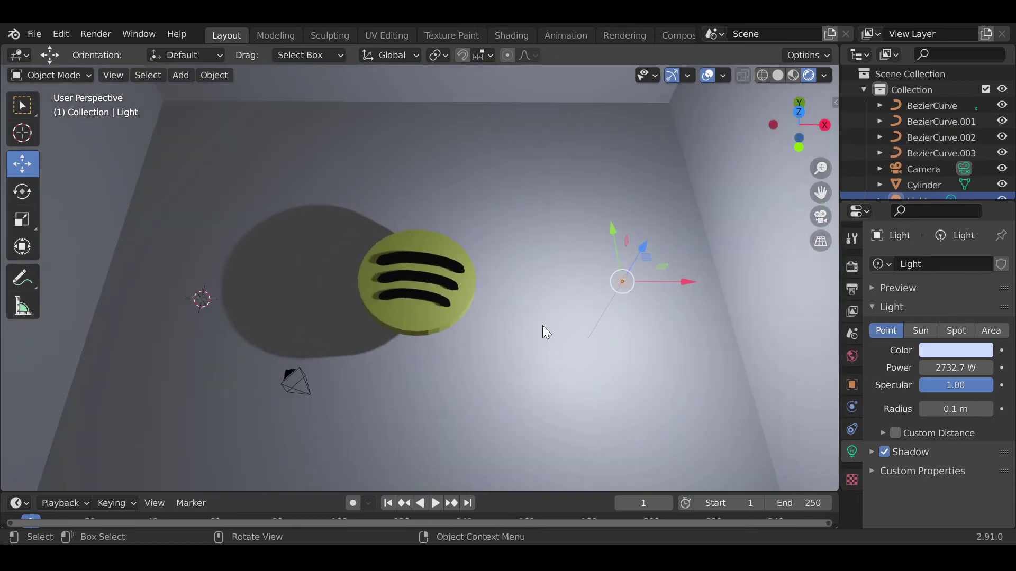
Shift the point light's color to pale lavender, with hue 0.719 and saturation 0.204
left_click(940, 352)
left_click_drag(918, 192, 922, 196)
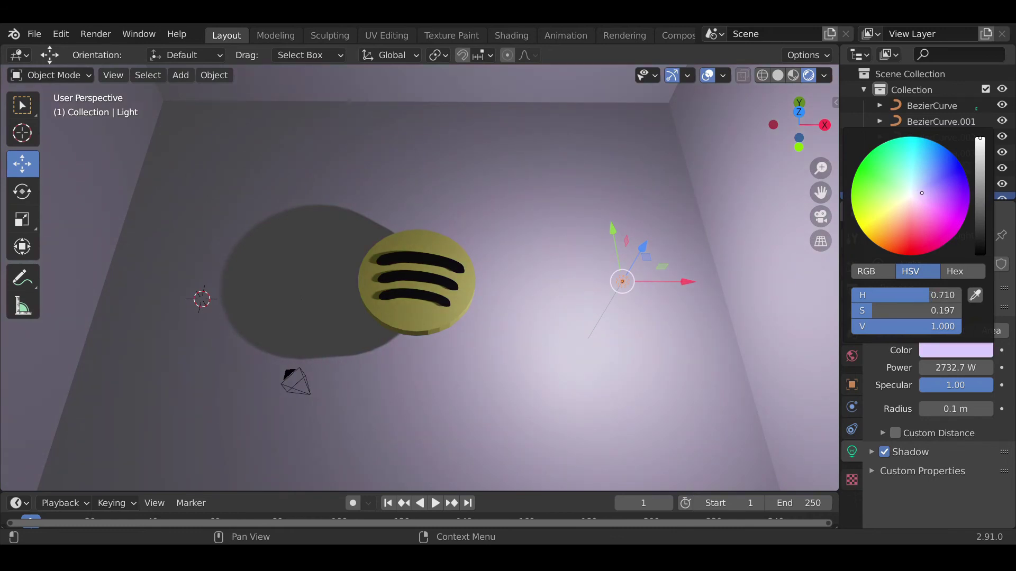
left_click_drag(920, 194, 923, 194)
middle_click_drag(604, 294, 605, 260)
left_click(617, 356)
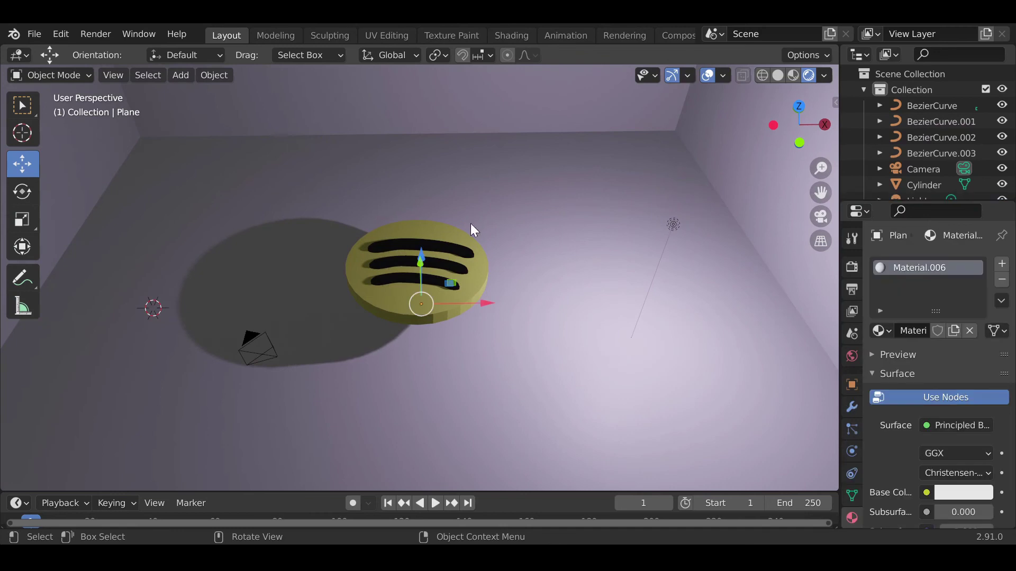
Add a Sun light at the 3D cursor, raise it along Z and move it along Y toward the back wall
key("shift+a")
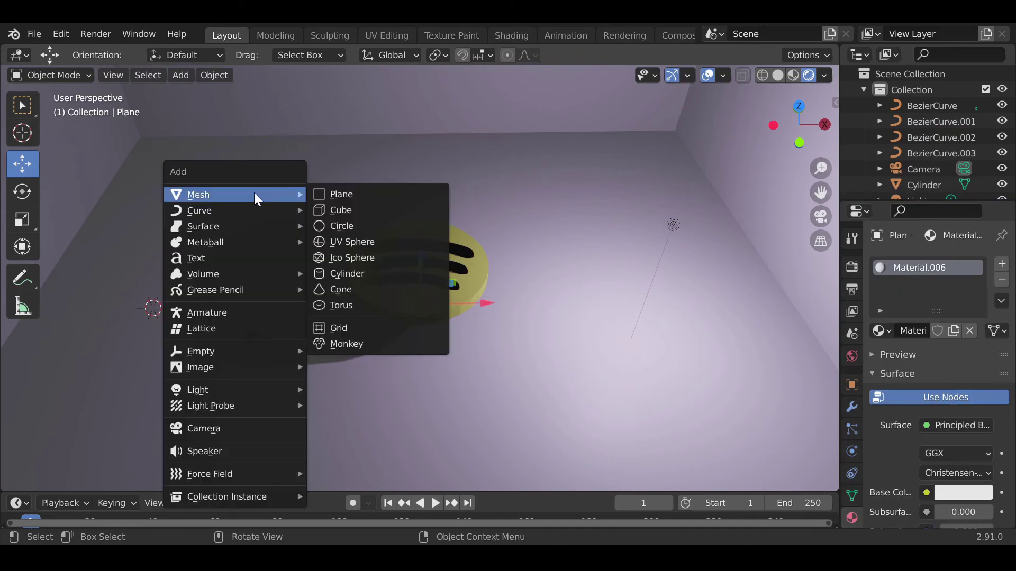
mouse_move(204, 389)
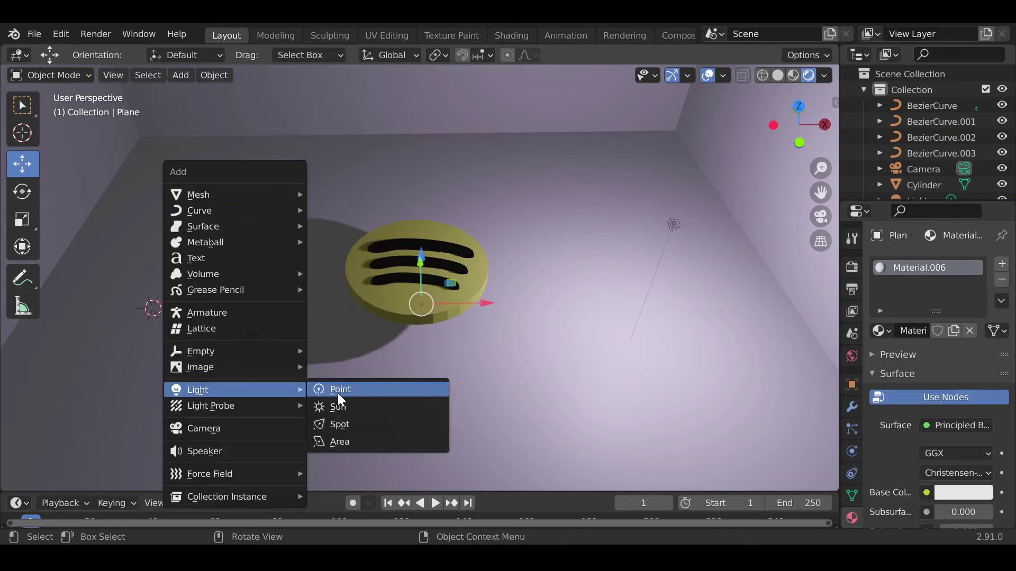
left_click(342, 409)
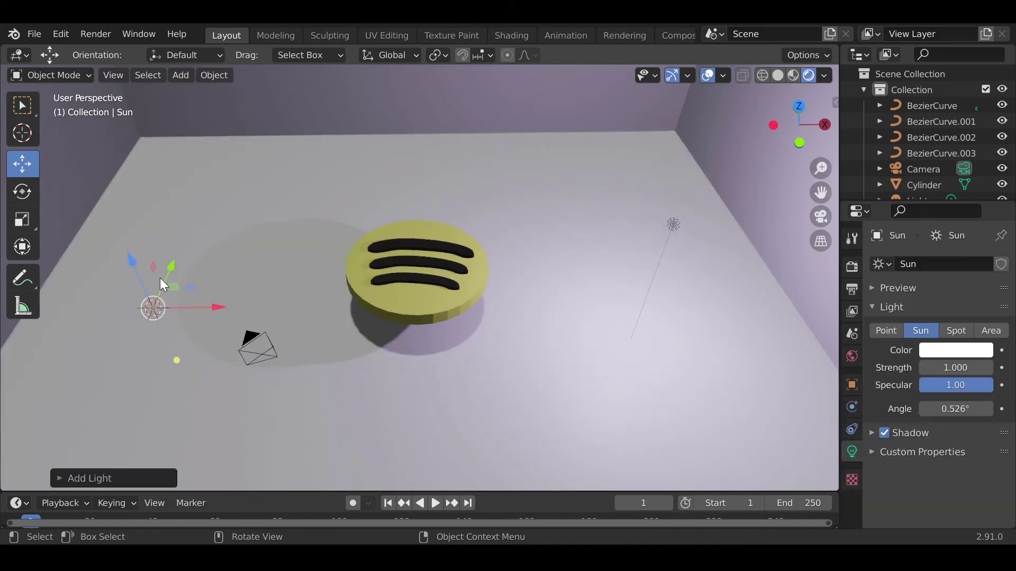
left_click_drag(130, 262, 119, 227)
middle_click_drag(180, 230, 196, 255)
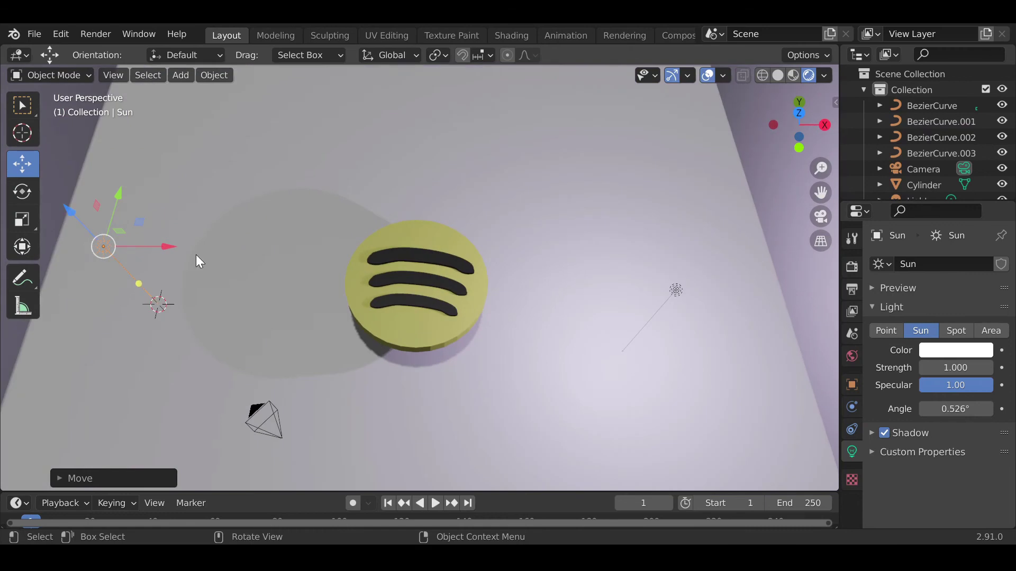
left_click_drag(110, 209, 142, 90)
middle_click_drag(354, 227, 353, 202)
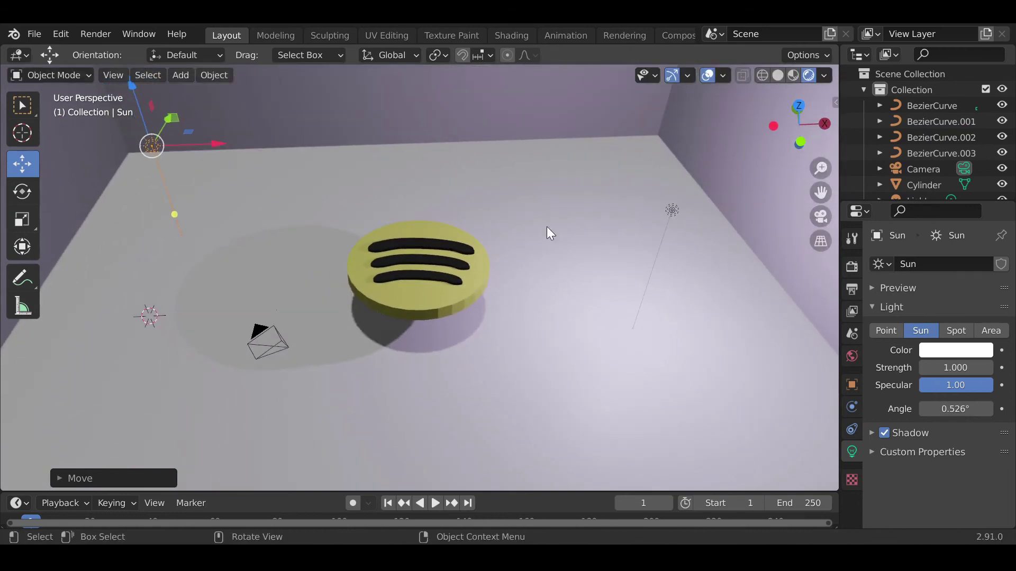
Convert the sun light to a Point light with 5445.3 W of power and shift it toward the disc
left_click(884, 331)
left_click_drag(956, 368, 1002, 367)
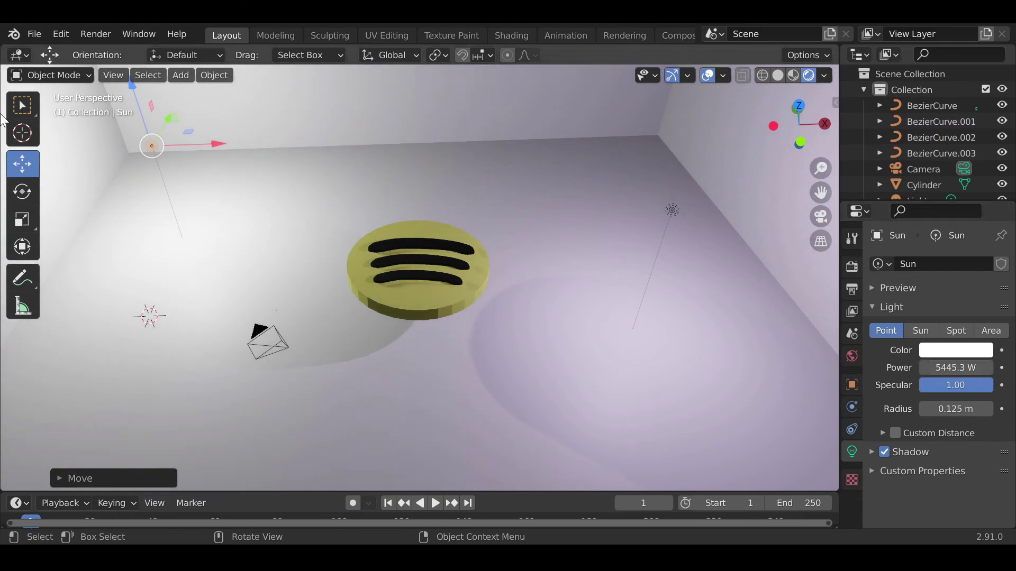
left_click_drag(218, 145, 257, 154)
left_click_drag(201, 123, 208, 164)
middle_click_drag(303, 257, 331, 283)
scroll(329, 277, "up", 3)
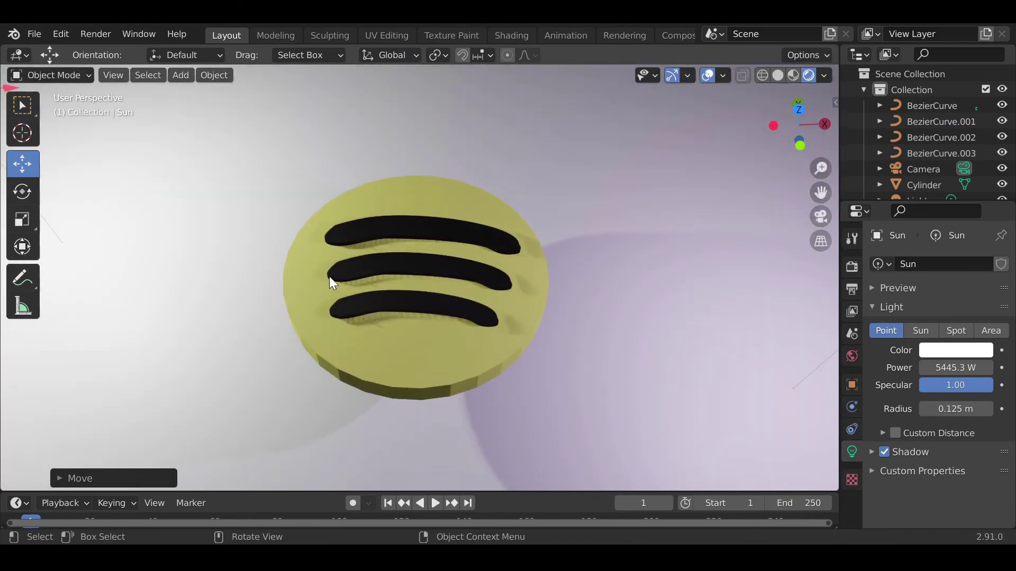
Nudge the white point light along the X axis toward the disc and set its power to 1556.9 W
middle_click_drag(437, 274, 436, 297, "shift")
scroll(436, 297, "down", 3)
scroll(436, 297, "down", 4)
middle_click_drag(370, 282, 286, 208)
mouse_move(291, 192)
left_mouse_down()
mouse_move(289, 228)
mouse_move(298, 195)
left_mouse_up()
left_click_drag(347, 216, 358, 212)
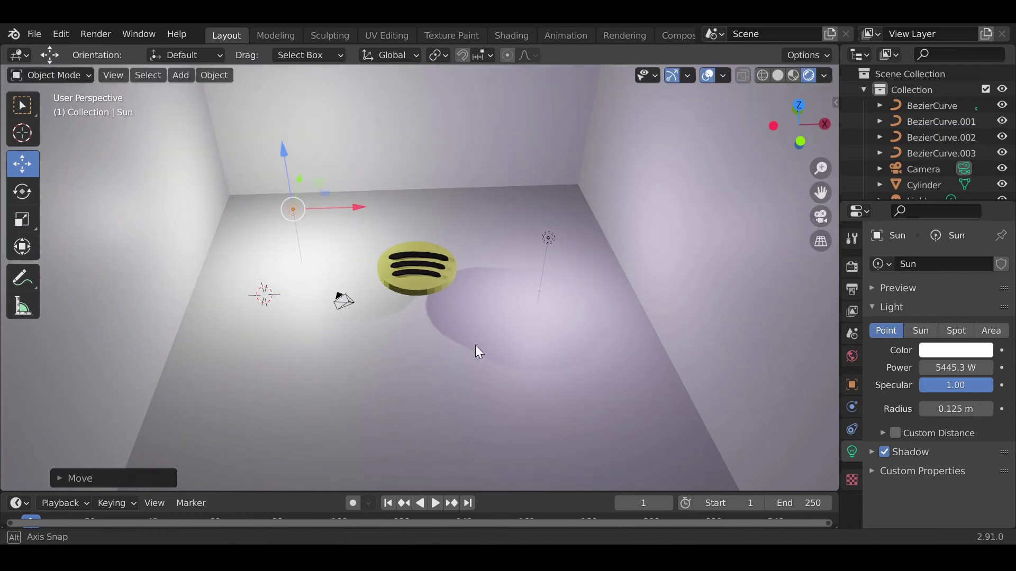
middle_click_drag(475, 345, 475, 384)
scroll(475, 383, "up", 5)
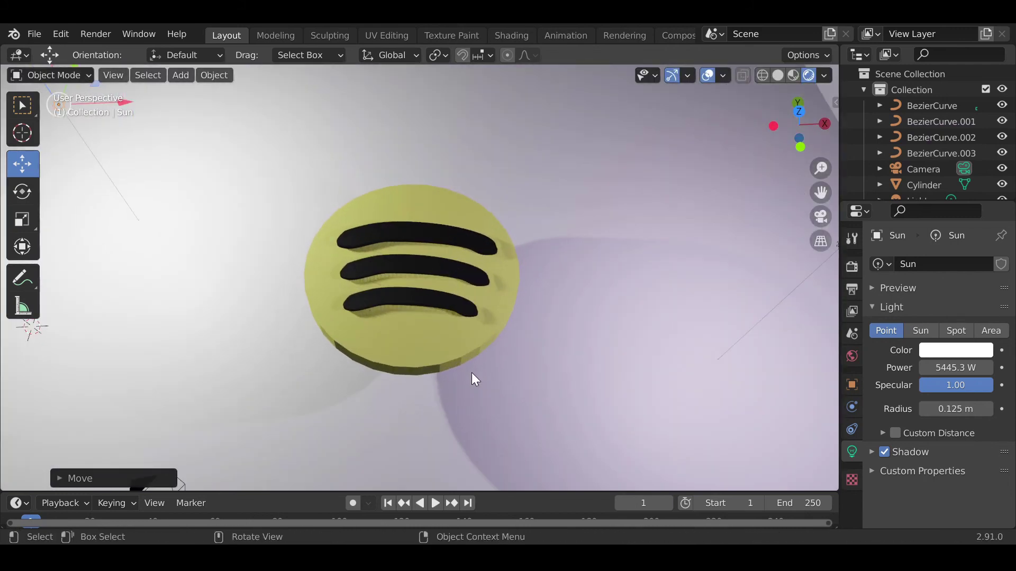
scroll(647, 276, "down", 4)
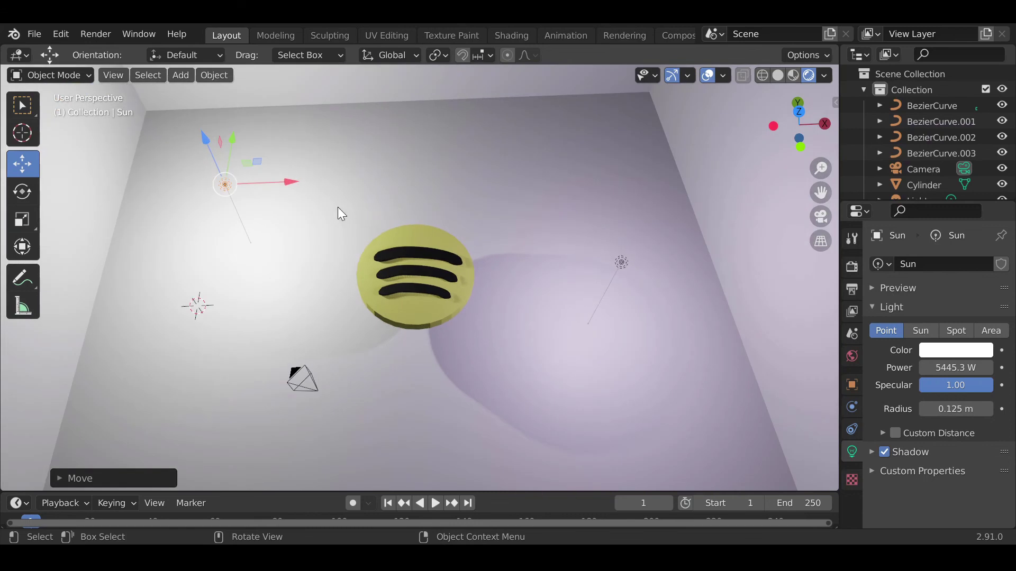
mouse_move(954, 369)
left_mouse_down()
mouse_move(923, 369)
mouse_move(953, 369)
left_mouse_up()
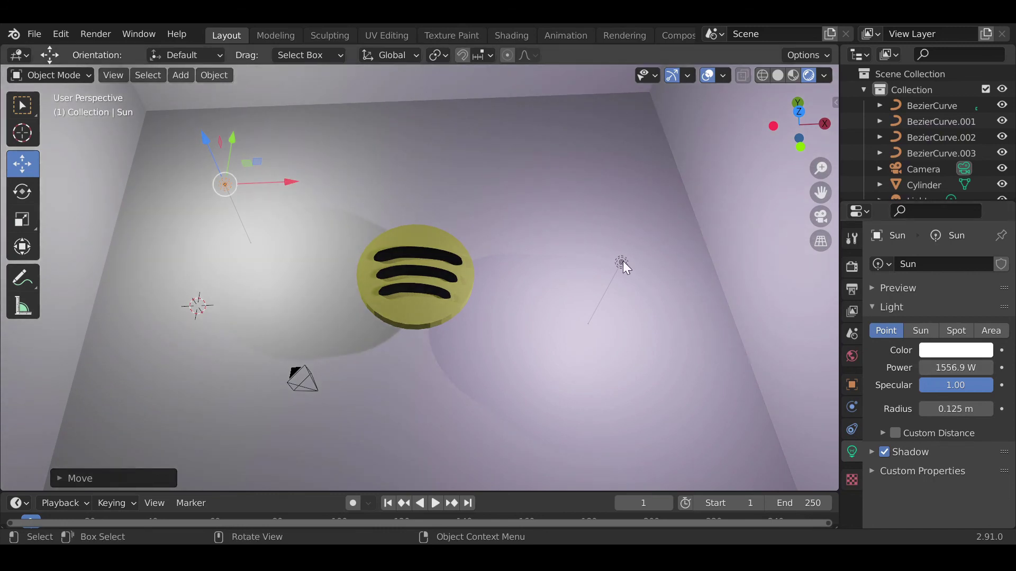
Set the lavender point light's power to 6087.5 W and make its color a more saturated purple
left_click(623, 263)
left_click(621, 262)
left_click_drag(955, 368, 981, 362)
left_click(979, 351)
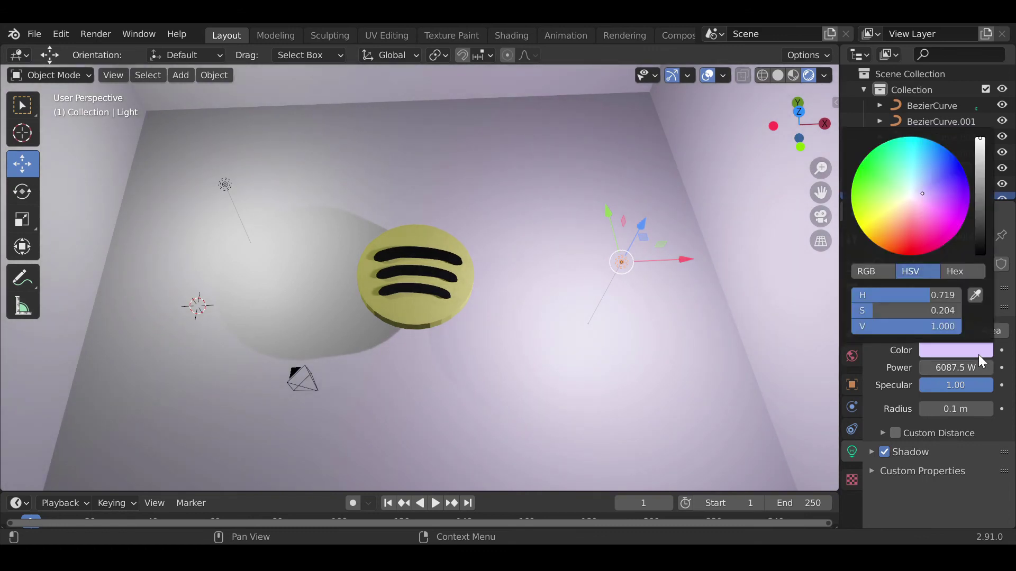
left_click_drag(924, 195, 929, 196)
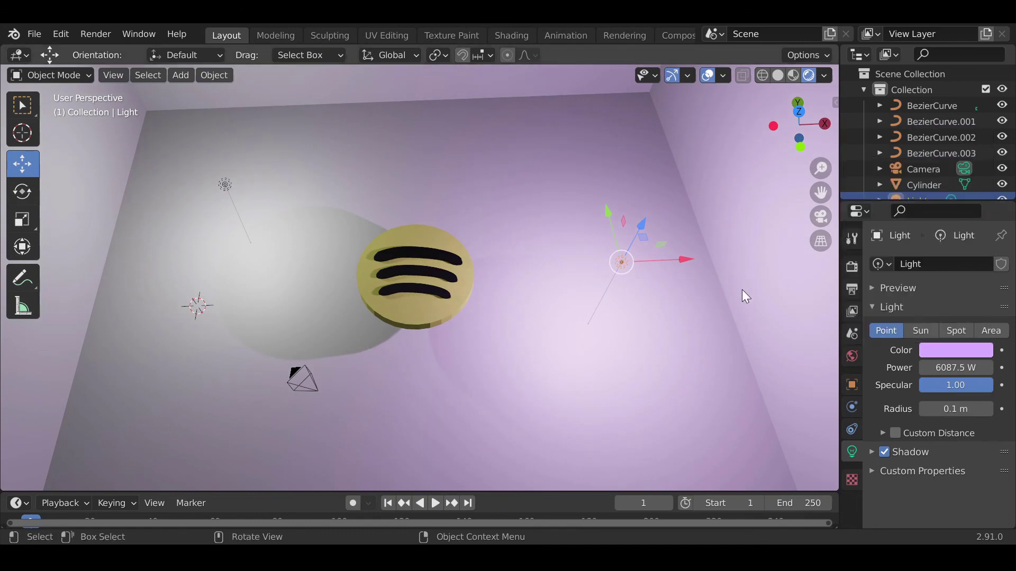
scroll(740, 291, "up", 4)
middle_click_drag(740, 290, 734, 300)
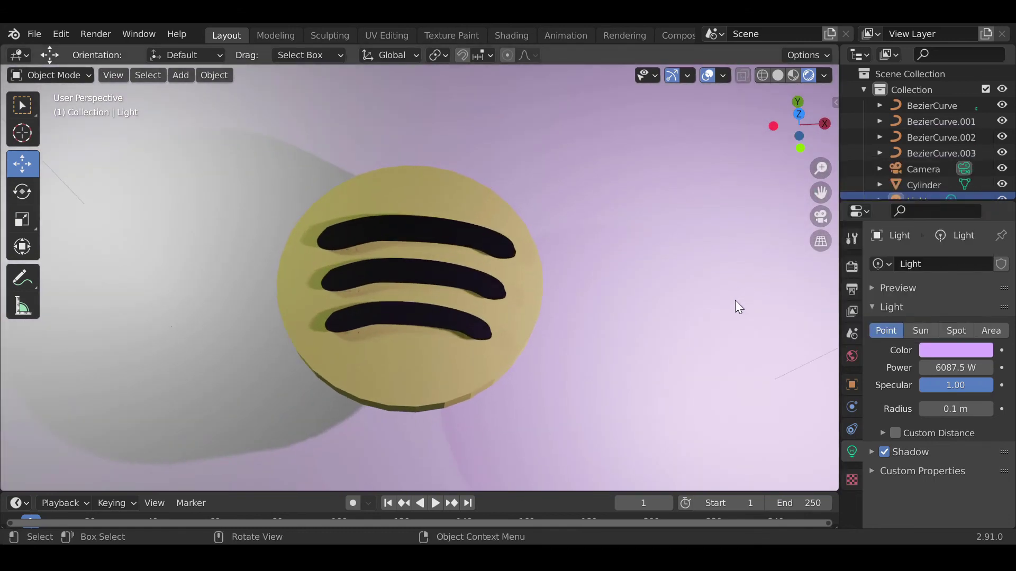
Tint the white point light pinkish purple, with hue 0.790 and saturation 0.307
scroll(722, 299, "down", 4)
middle_click_drag(635, 313, 198, 159)
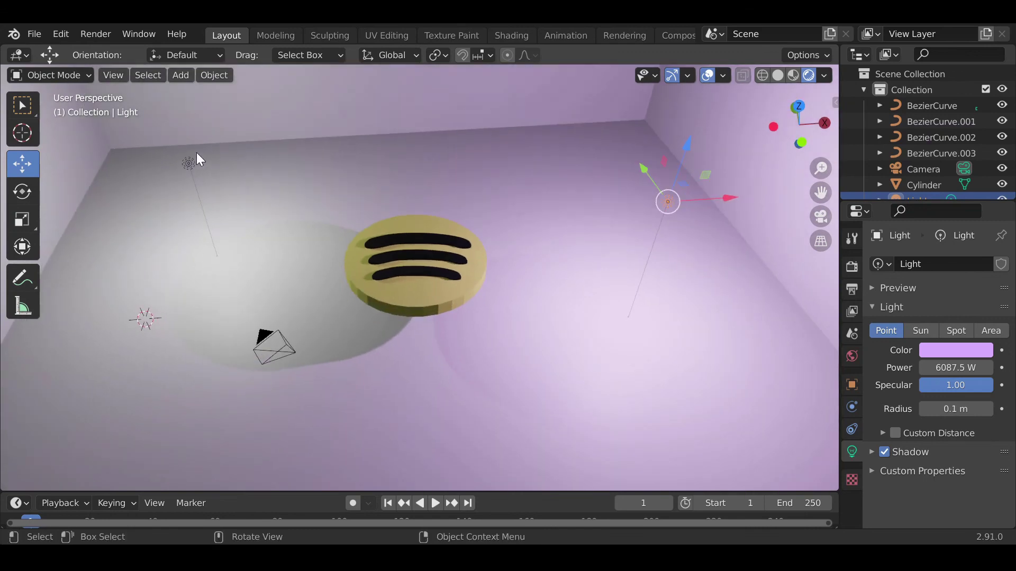
left_click(192, 166)
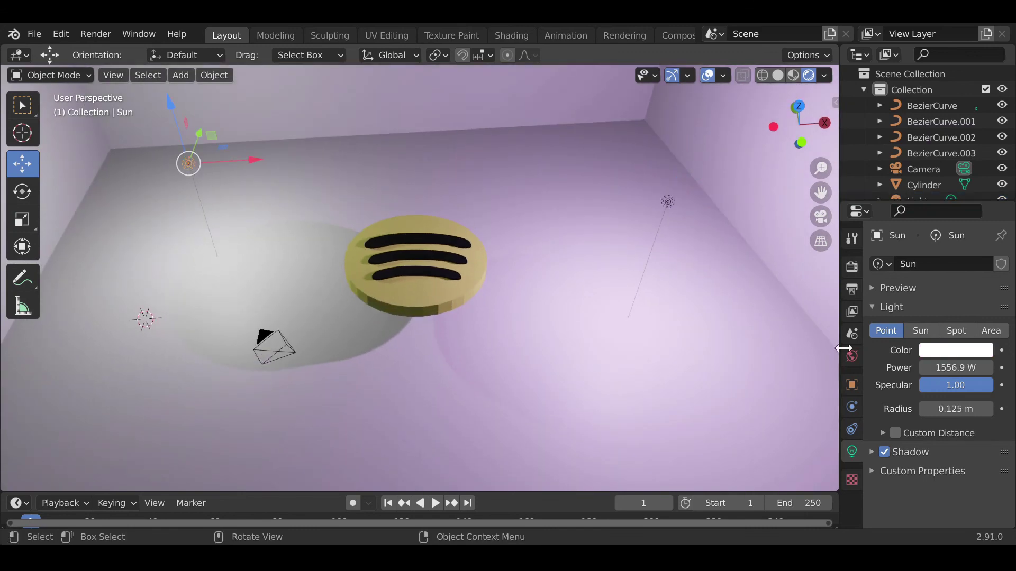
left_click(964, 347)
left_click_drag(909, 194, 928, 200)
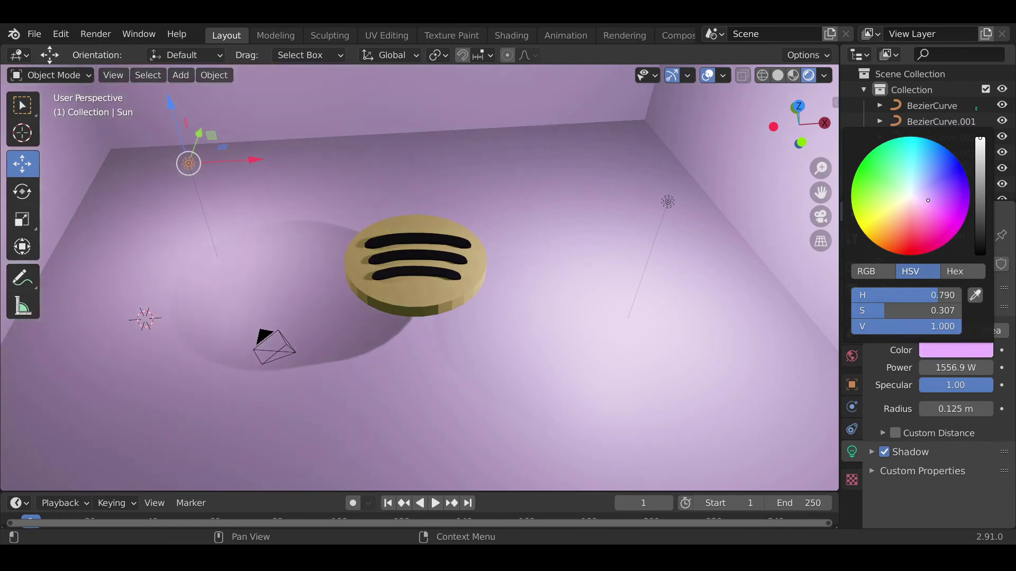
middle_click_drag(688, 276, 677, 297)
scroll(574, 318, "up", 3)
middle_click_drag(574, 317, 590, 322)
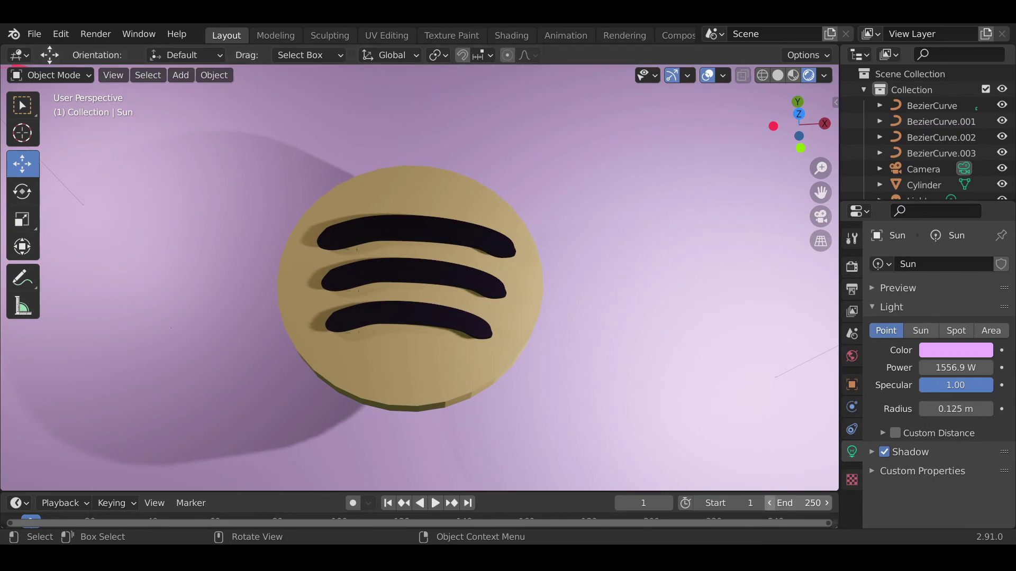
Deselect everything and check the lit logo through the camera, returning to the user perspective
scroll(628, 317, "down", 1)
scroll(625, 311, "down", 1)
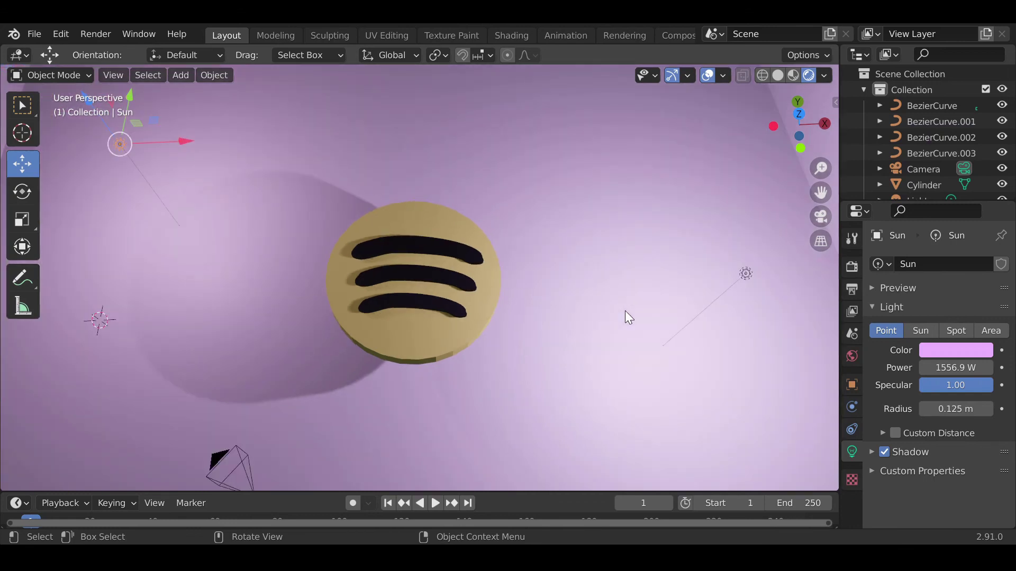
scroll(624, 311, "up", 1)
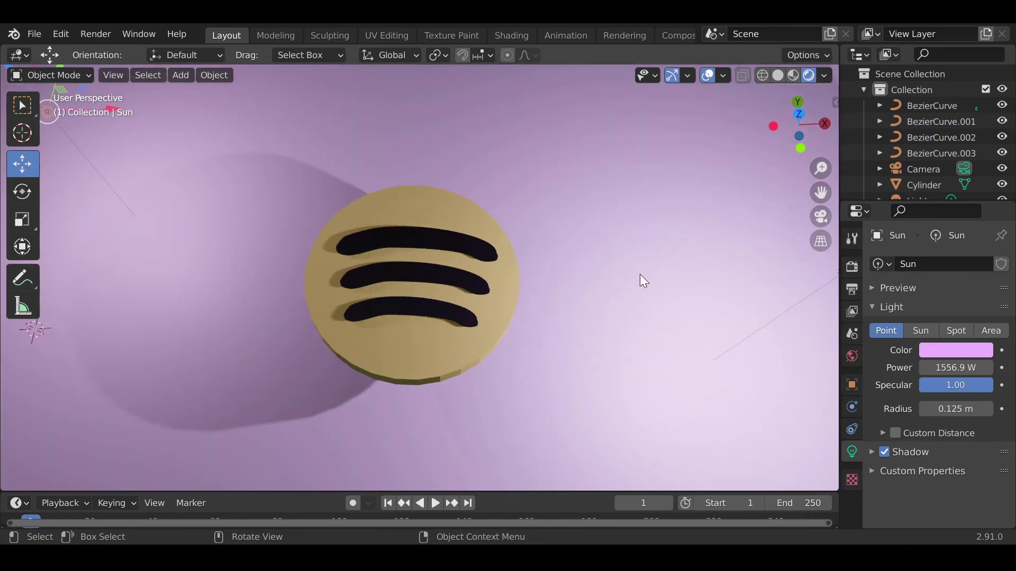
scroll(573, 299, "down", 3)
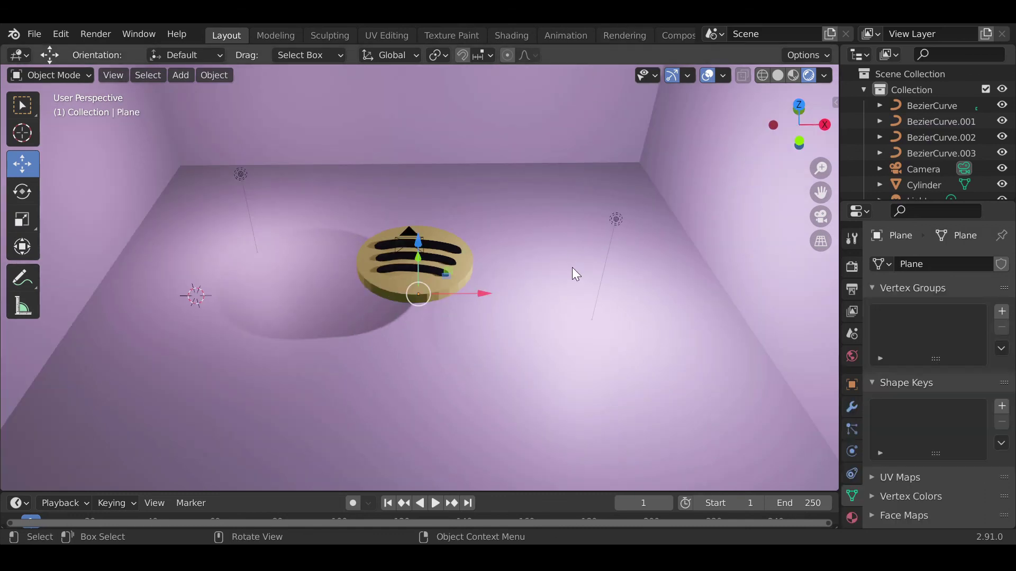
middle_click_drag(572, 268, 635, 238)
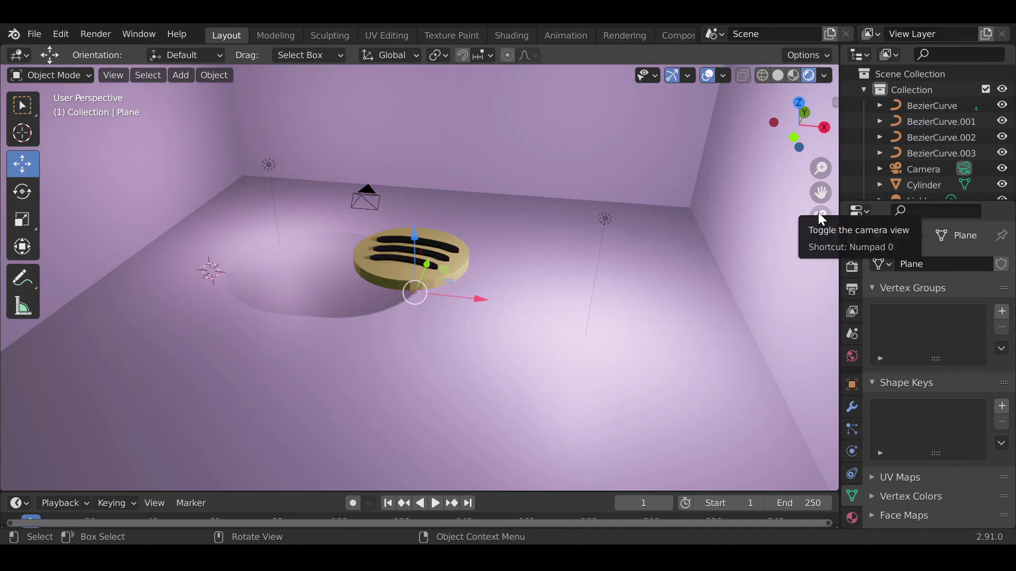
left_click(819, 215)
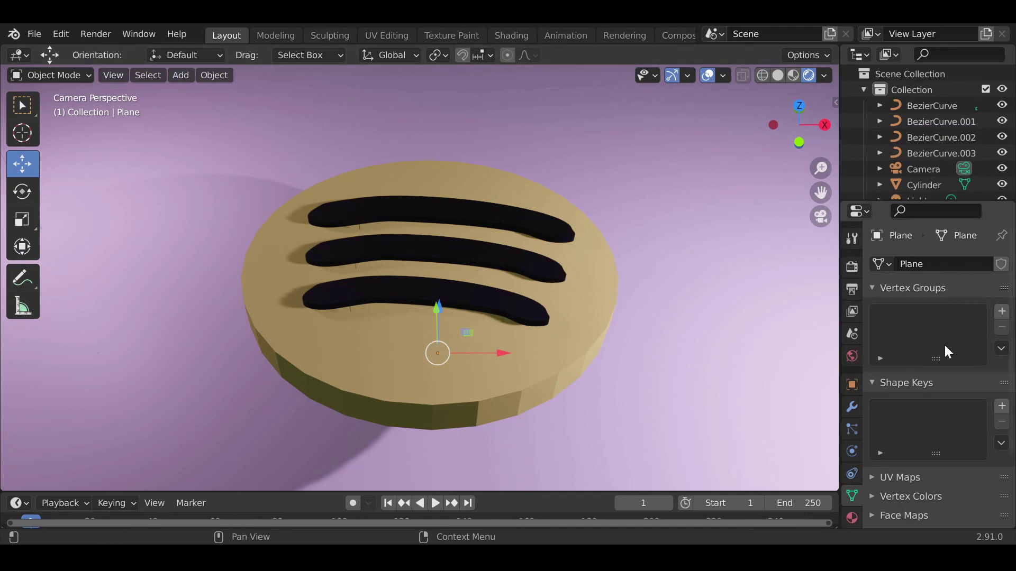
key("alt+a")
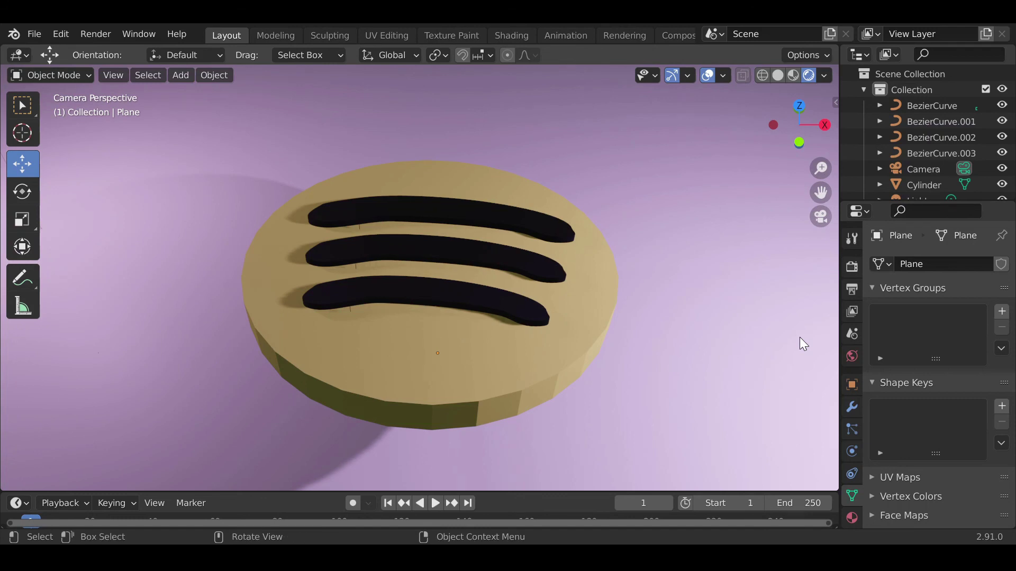
left_click(820, 216)
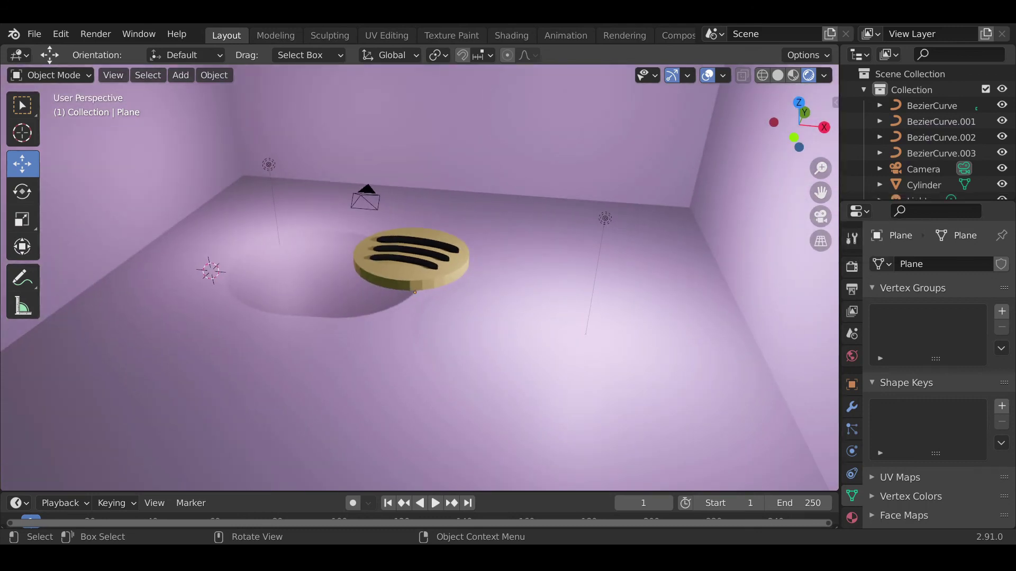